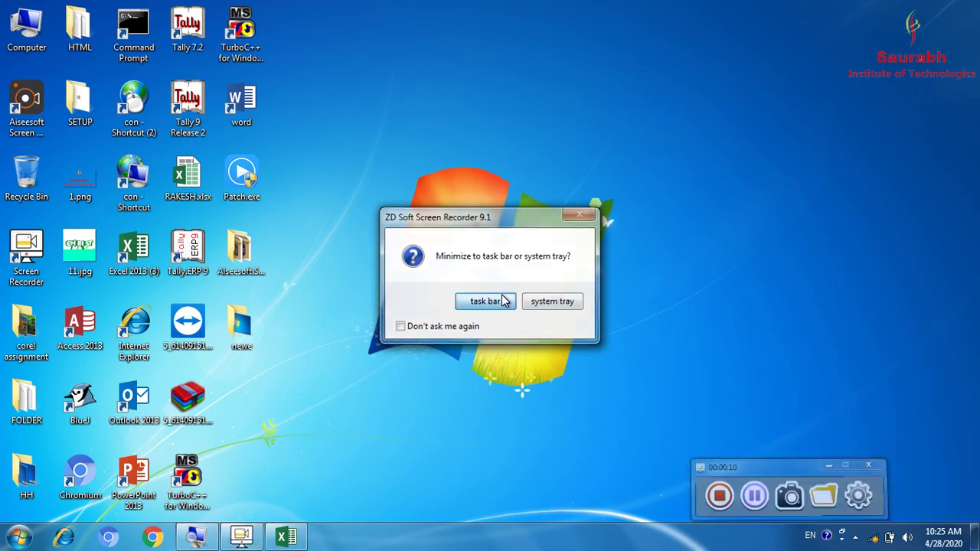
Step: Switch to the PIVOT TABLE.xlsx workbook in Excel and create a pivot table from Sheet1 range B2:F12 on a new worksheet
click(288, 539)
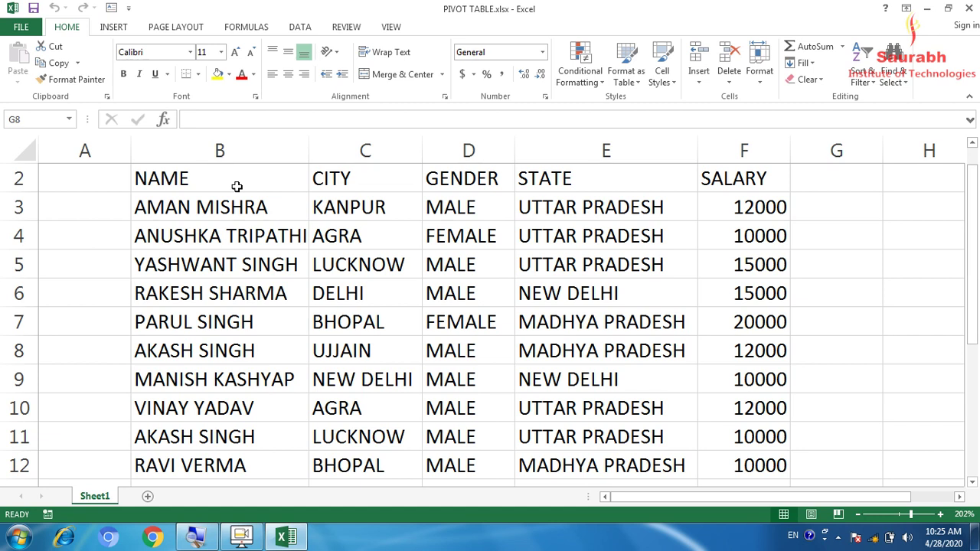
drag(237, 183, 773, 265)
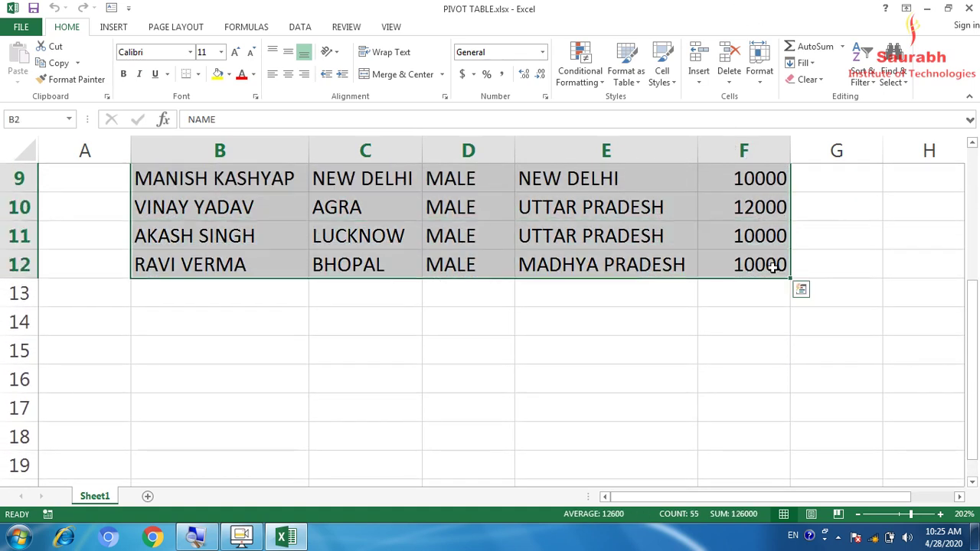
drag(973, 287, 957, 185)
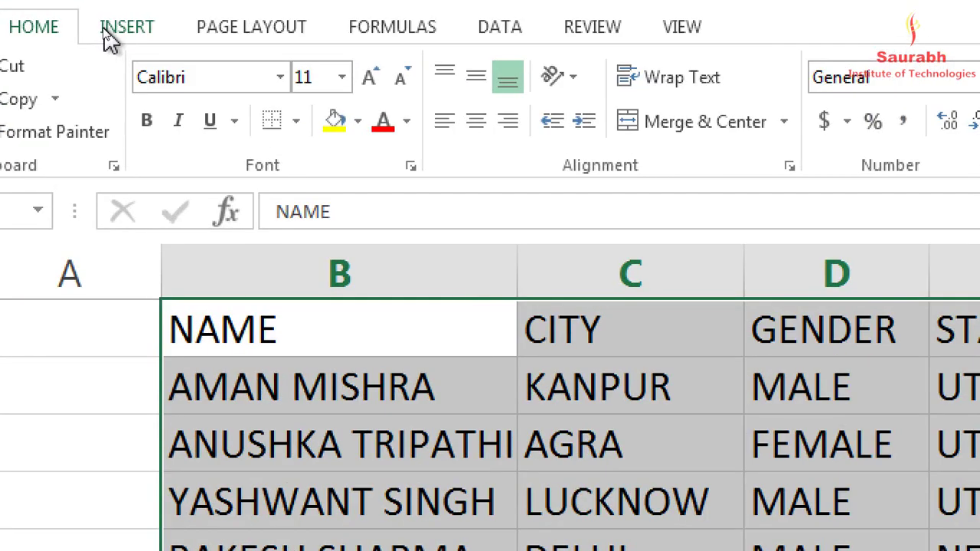
click(101, 29)
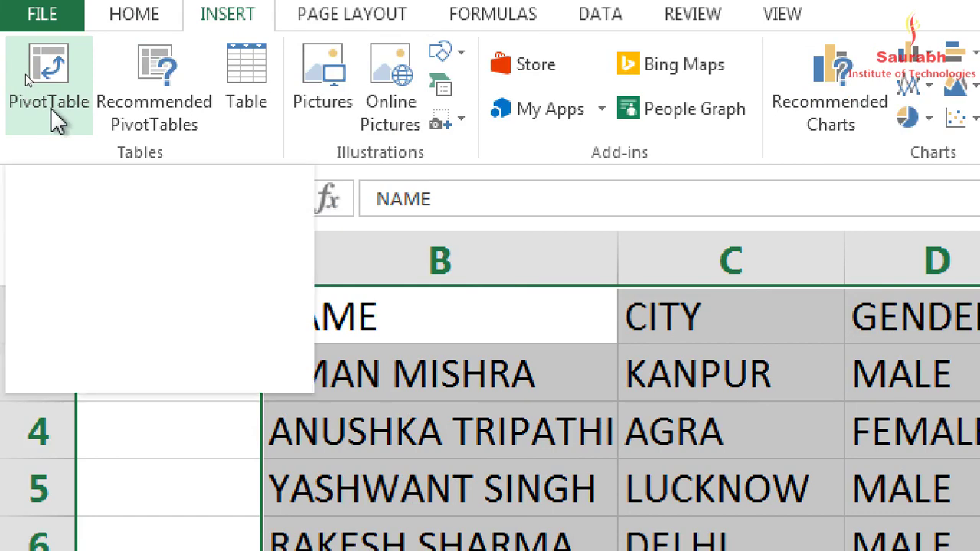
click(52, 109)
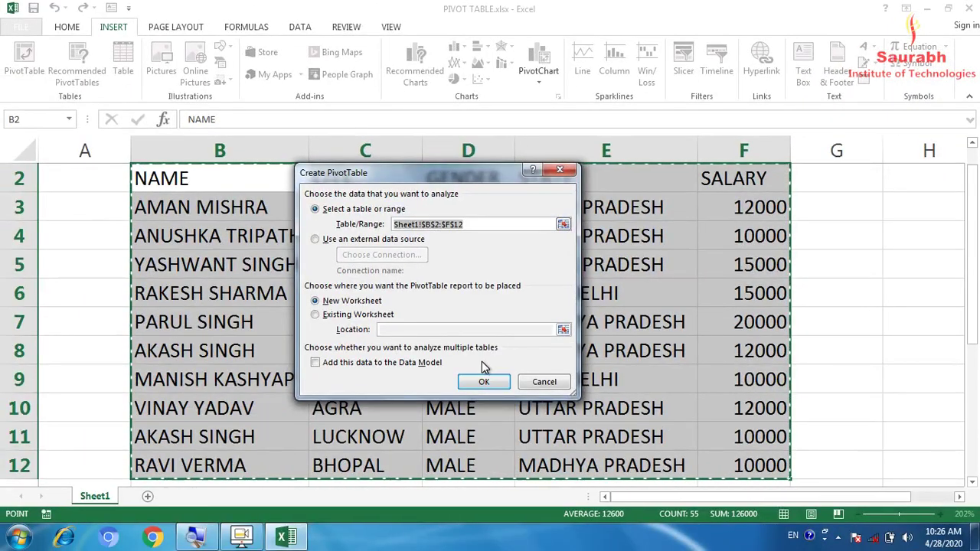
click(490, 498)
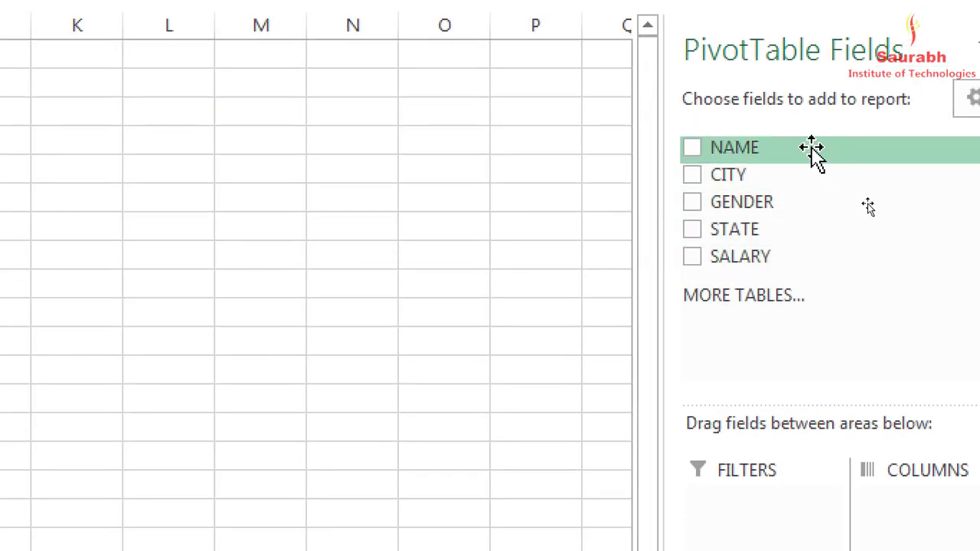
Step: Add the NAME, CITY, GENDER, STATE and SALARY fields to the pivot table report
click(693, 150)
click(693, 176)
click(693, 203)
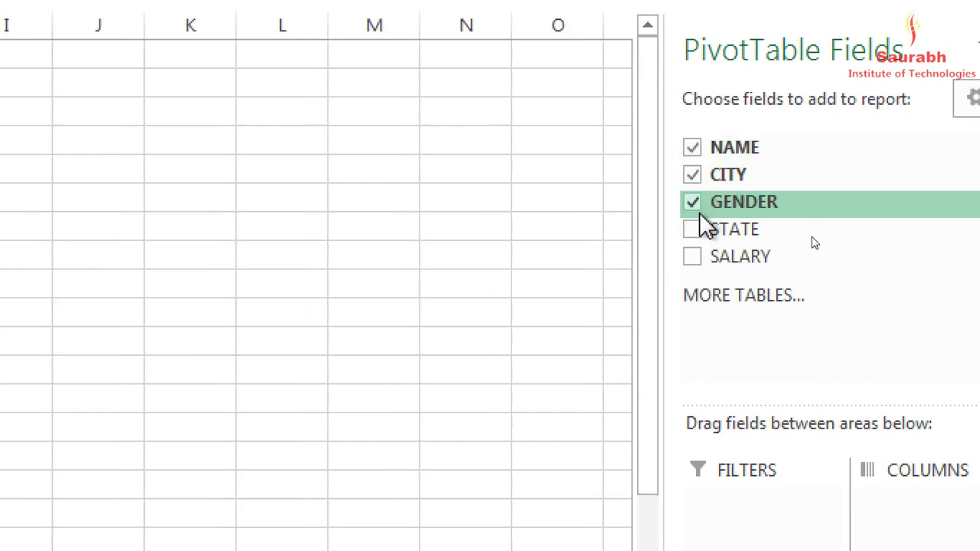
click(692, 229)
click(692, 257)
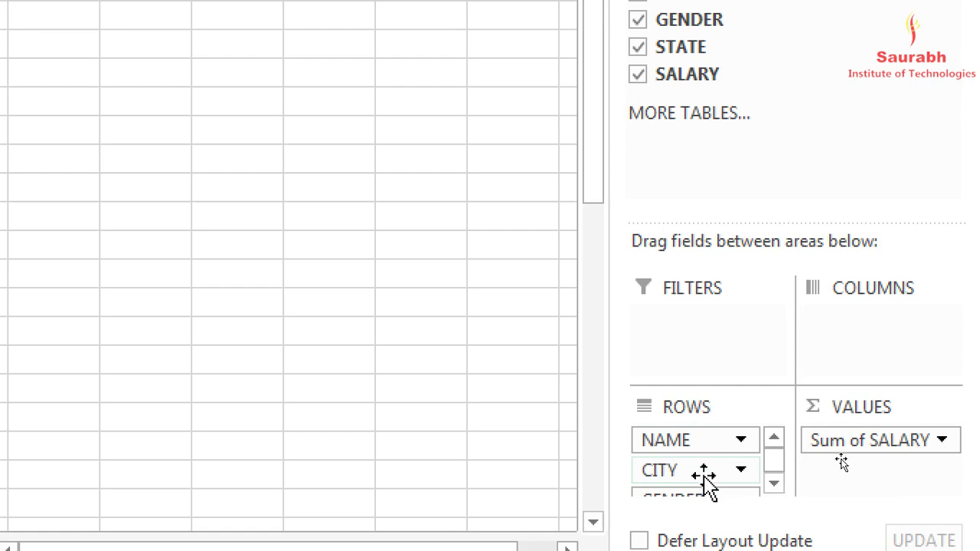
Step: Move CITY and GENDER to the pivot table's columns and STATE to its filters, and close the field list
click(703, 476)
drag(704, 475, 855, 350)
drag(708, 474, 834, 363)
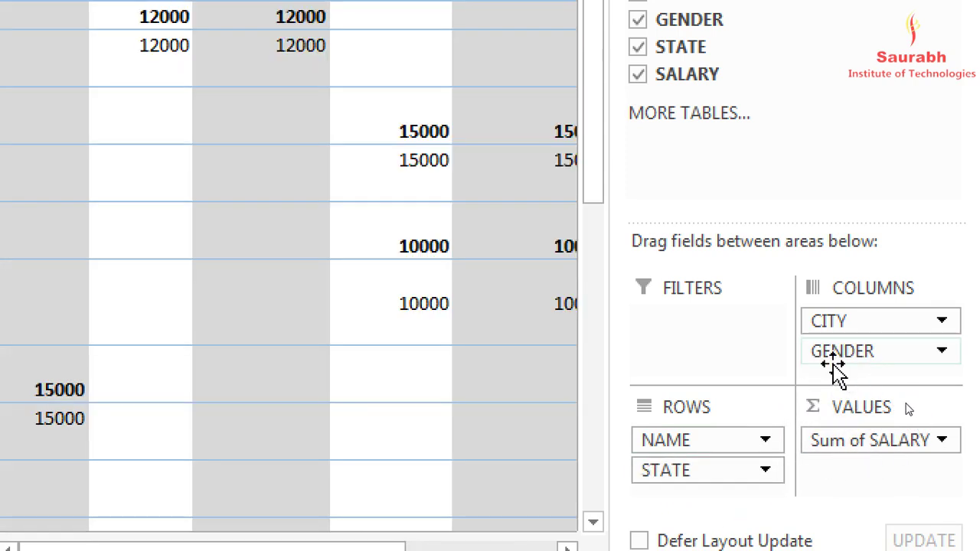
drag(704, 475, 715, 335)
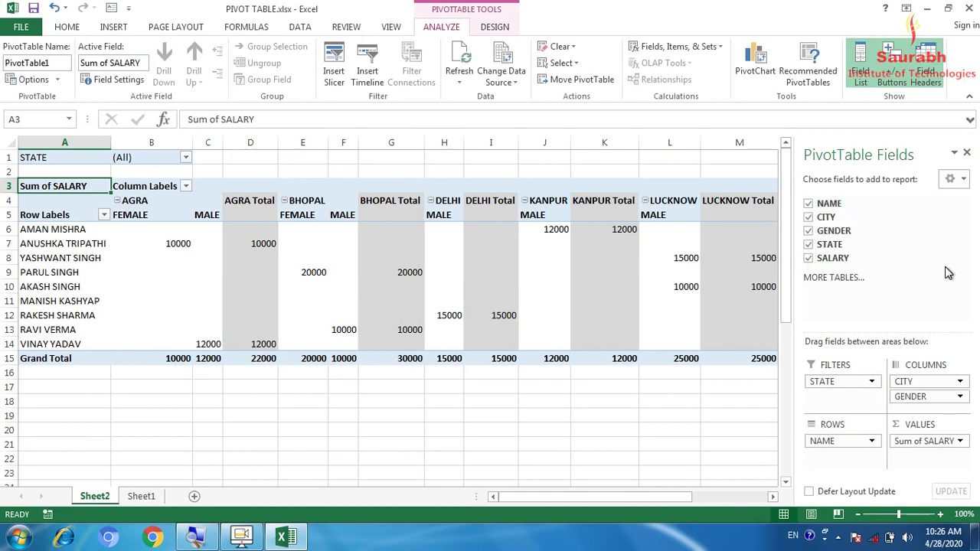
click(967, 154)
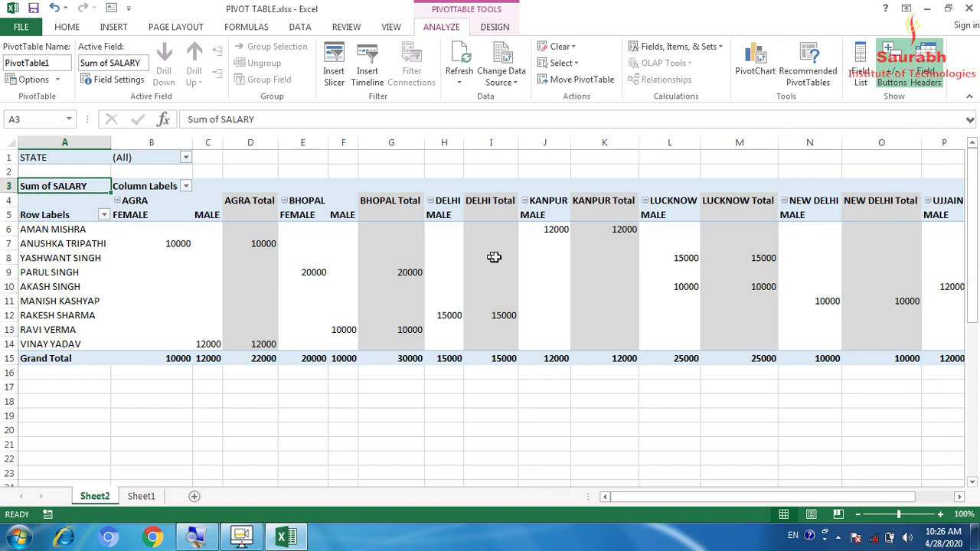
Step: Apply Pivot Style Medium 9 to the pivot table
mouse_move(496, 257)
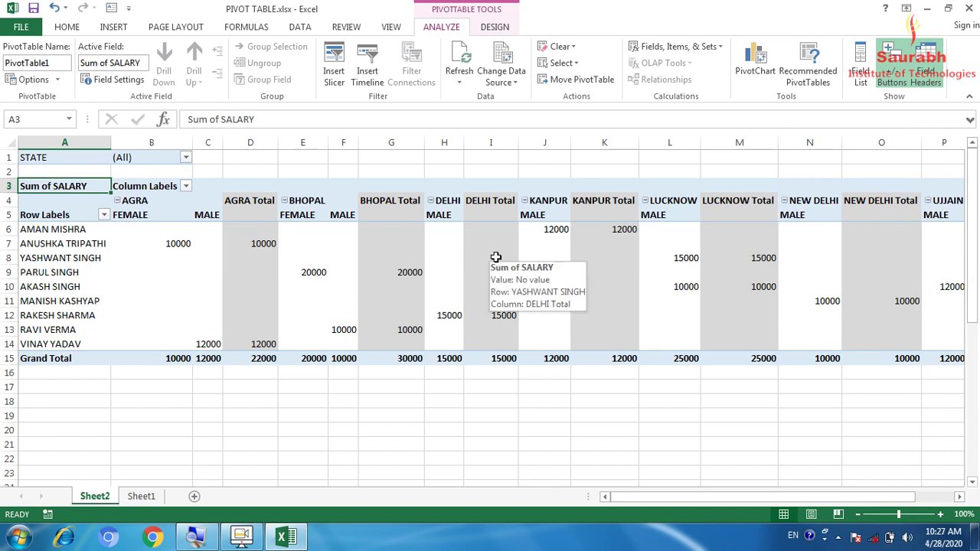
click(396, 247)
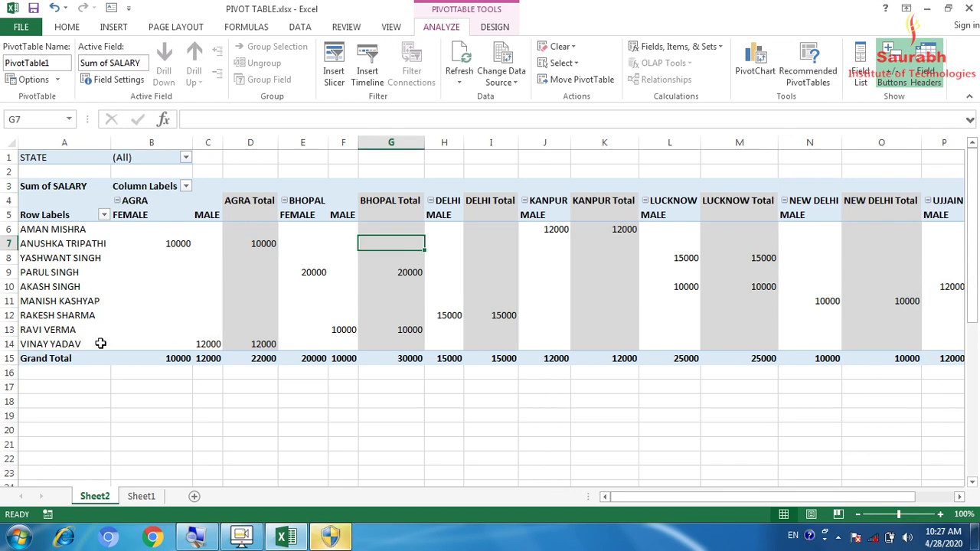
mouse_move(345, 303)
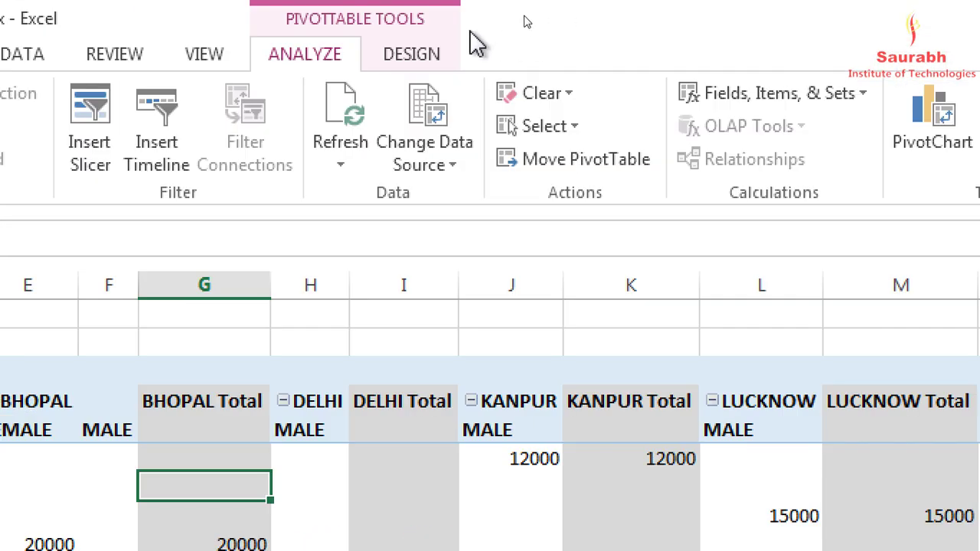
click(420, 57)
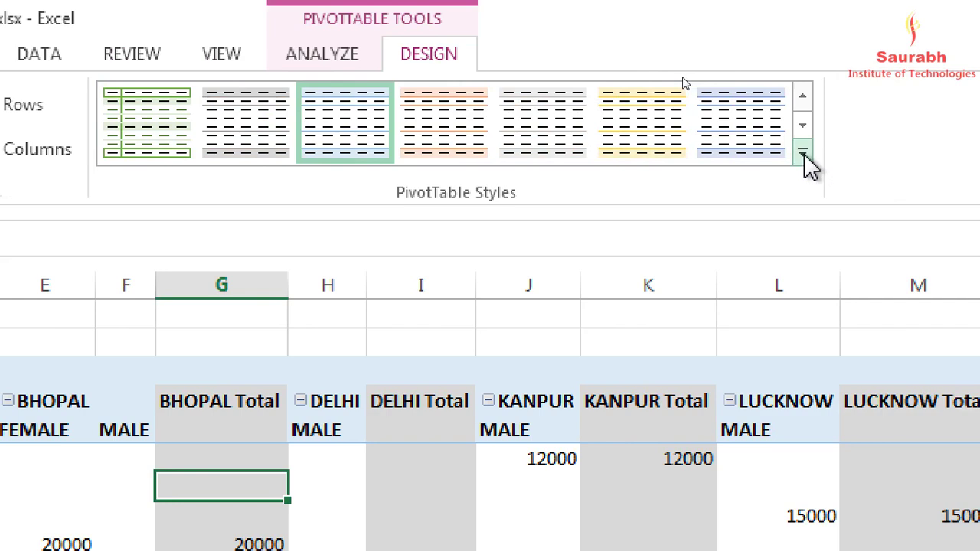
click(802, 153)
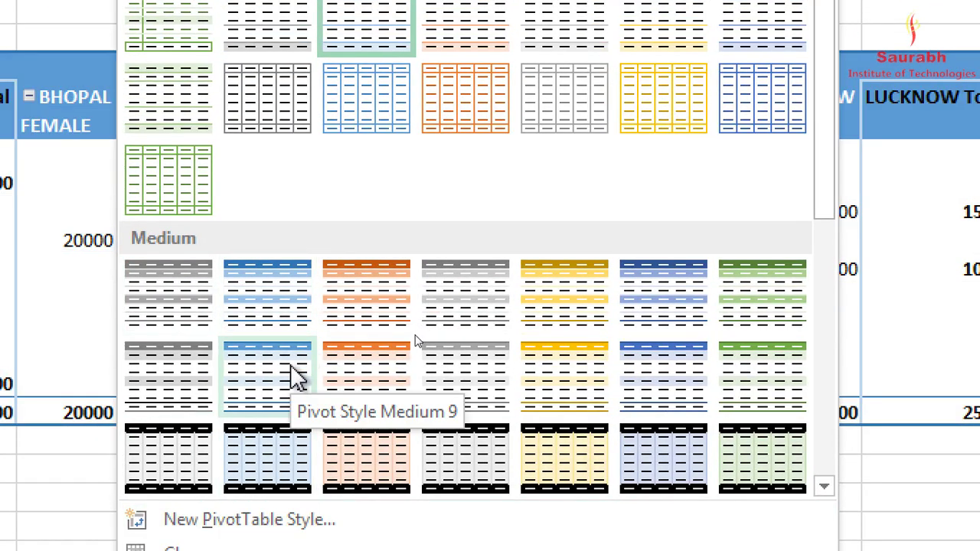
click(293, 366)
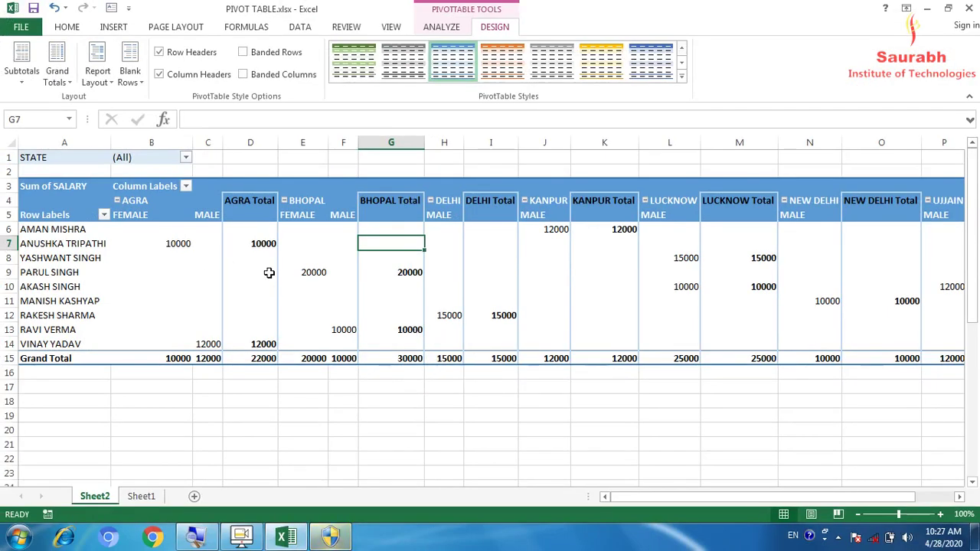
Step: Set the pivot table's grand totals to show for columns only
mouse_move(682, 258)
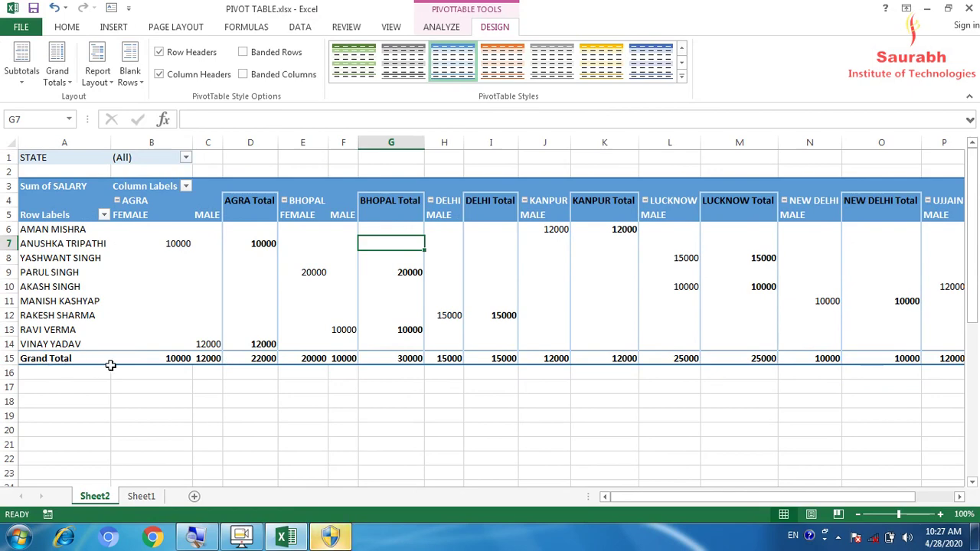
key(super+plus)
key(super)
key(super)
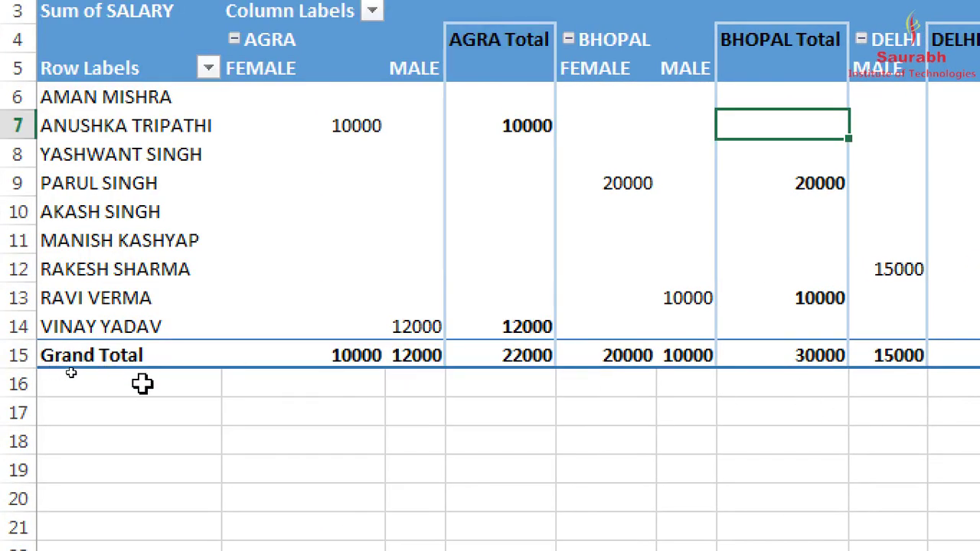
key(super+minus)
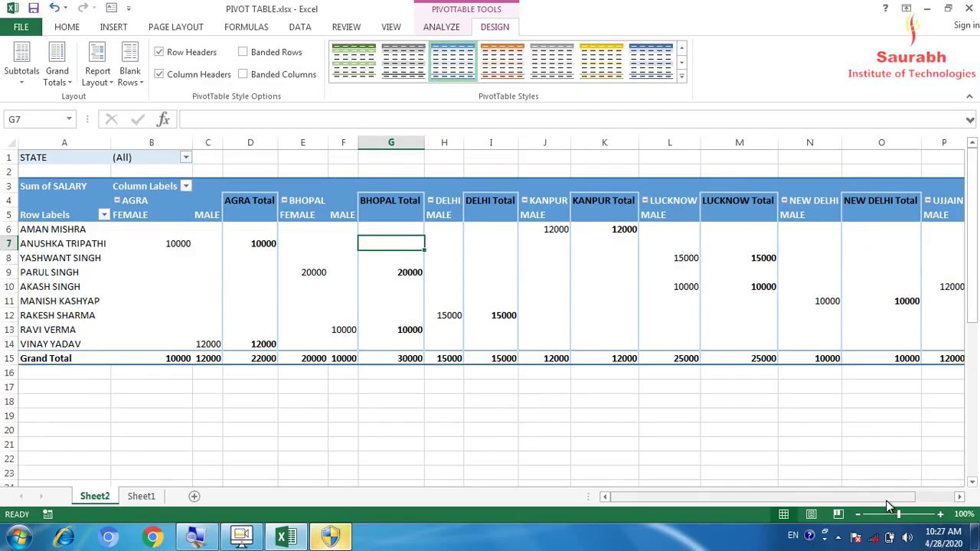
drag(888, 498, 930, 498)
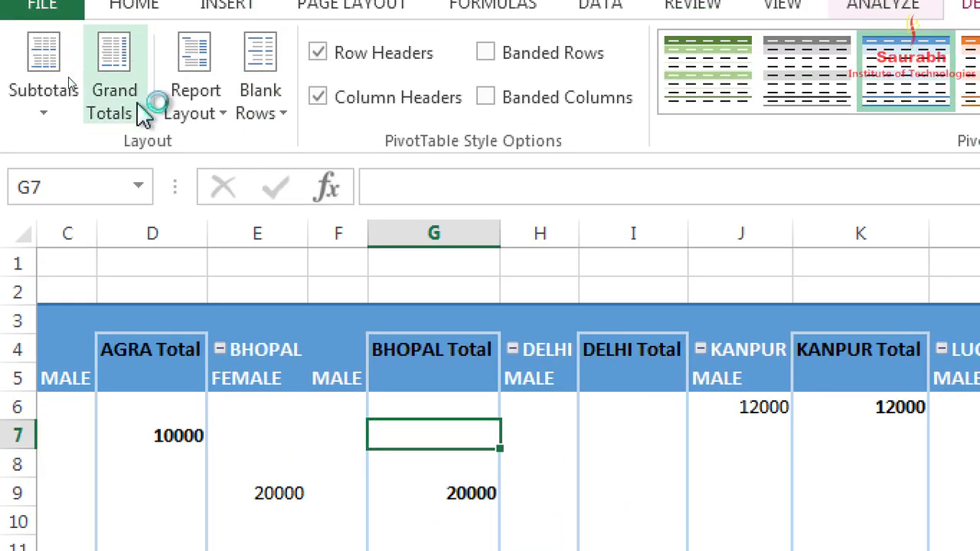
click(144, 115)
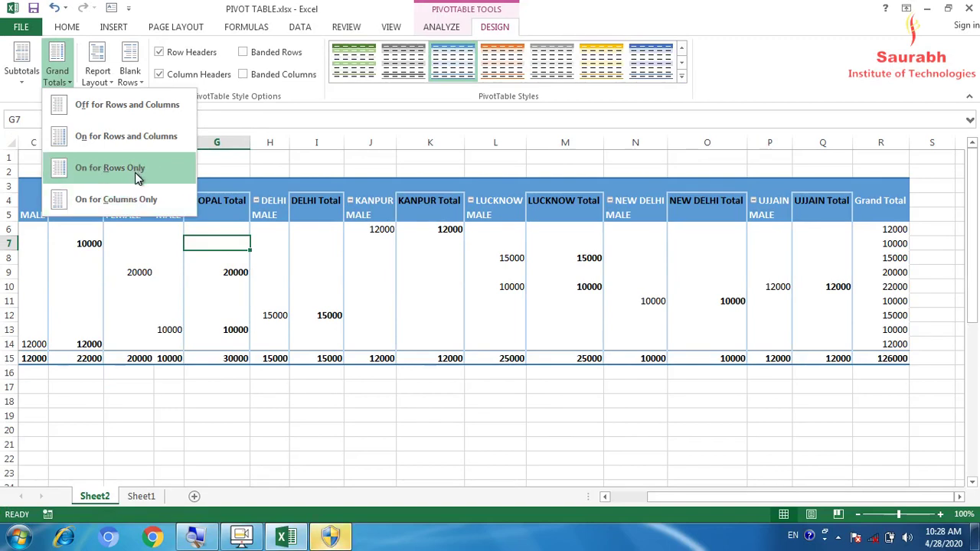
click(135, 198)
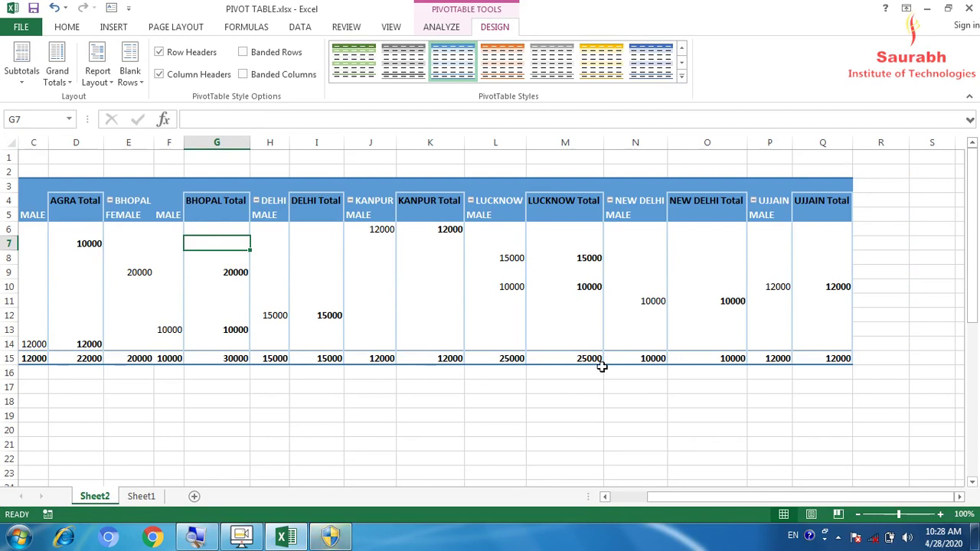
Step: Turn the pivot table's grand totals back on for both rows and columns
click(67, 80)
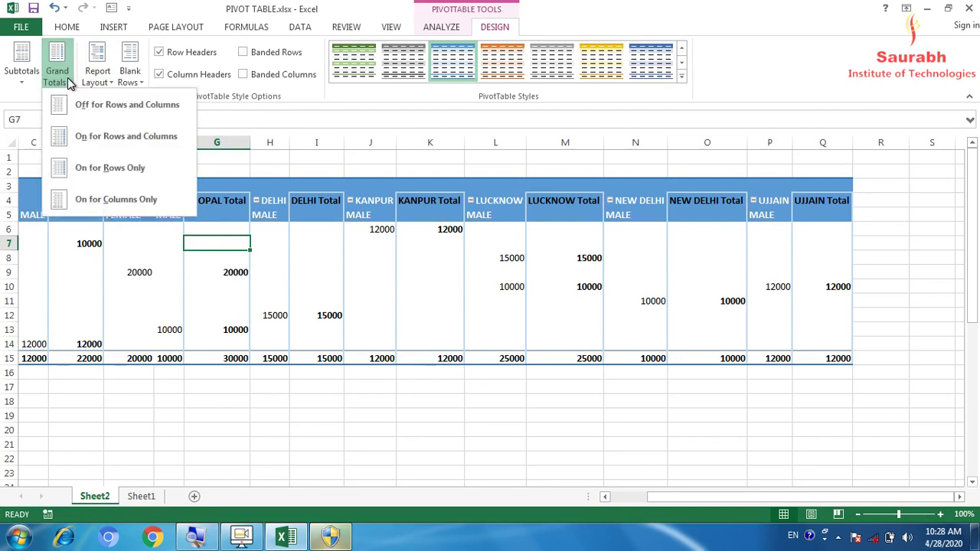
click(116, 138)
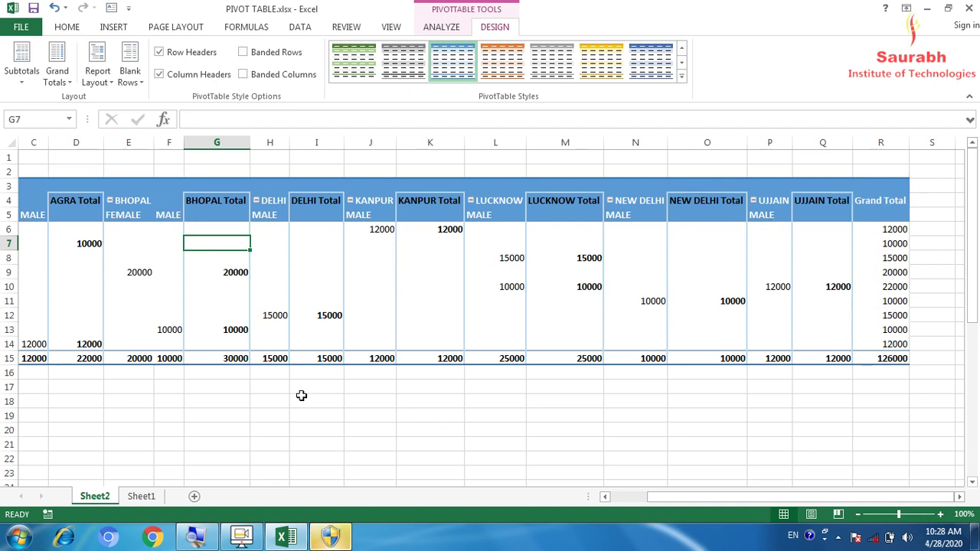
drag(739, 498, 622, 498)
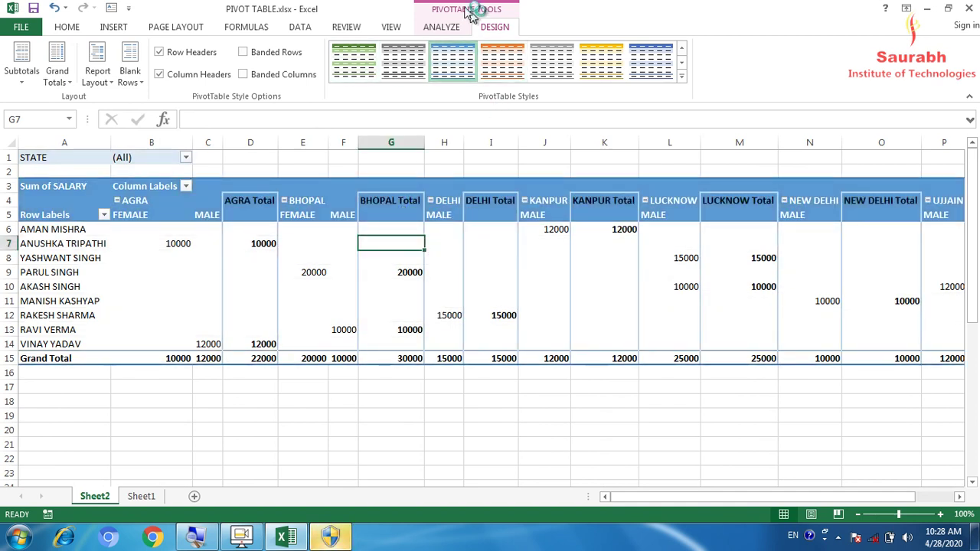
Step: Set the salary in cell F8 of the source data on Sheet1 to 20000
click(455, 29)
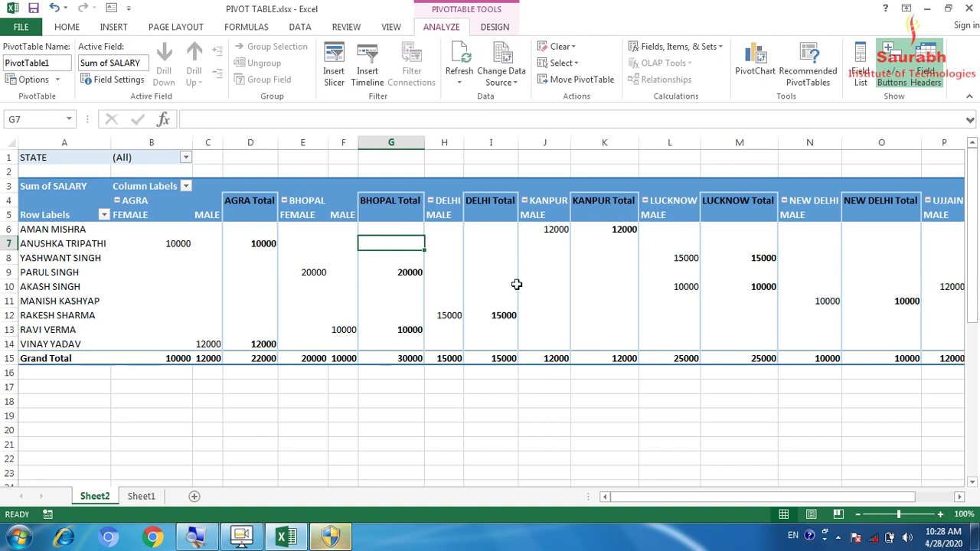
click(148, 497)
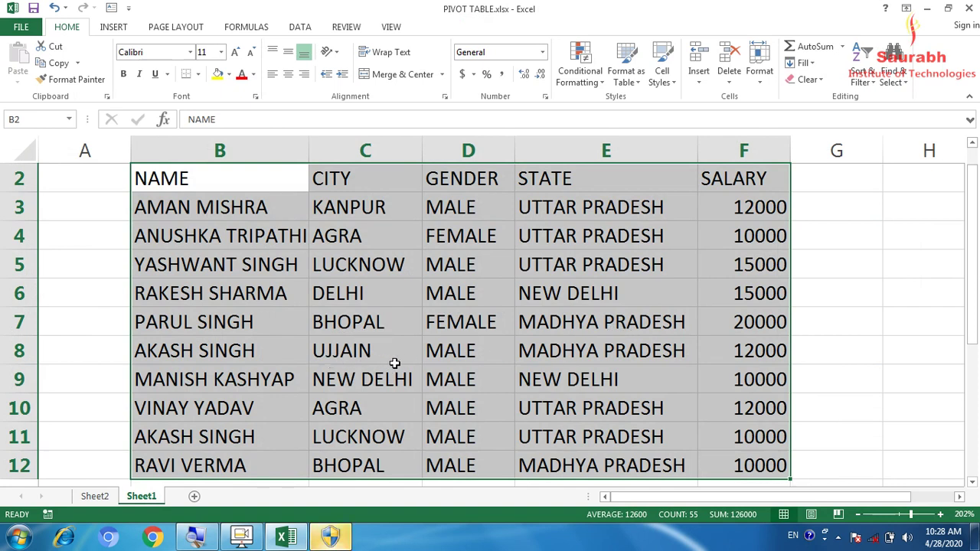
click(739, 350)
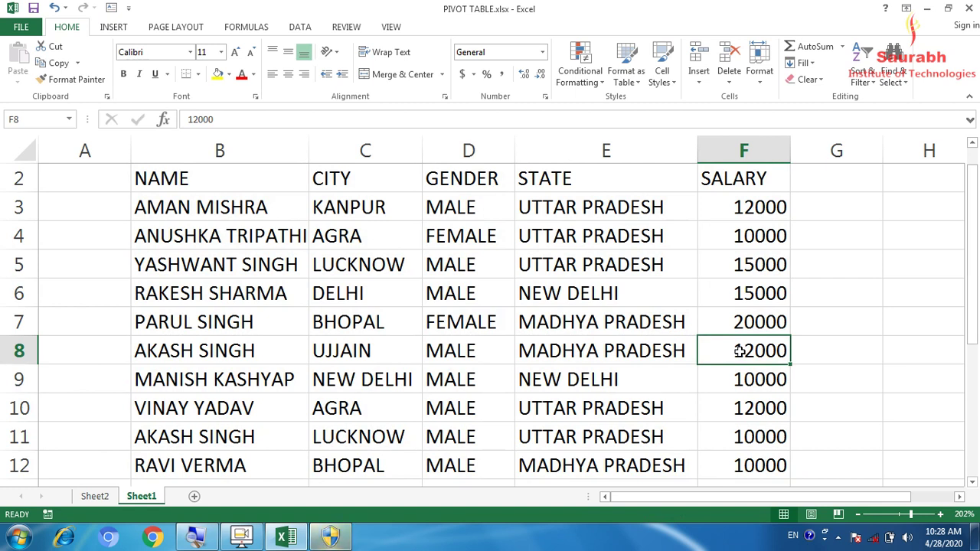
text(20000)
key(Return)
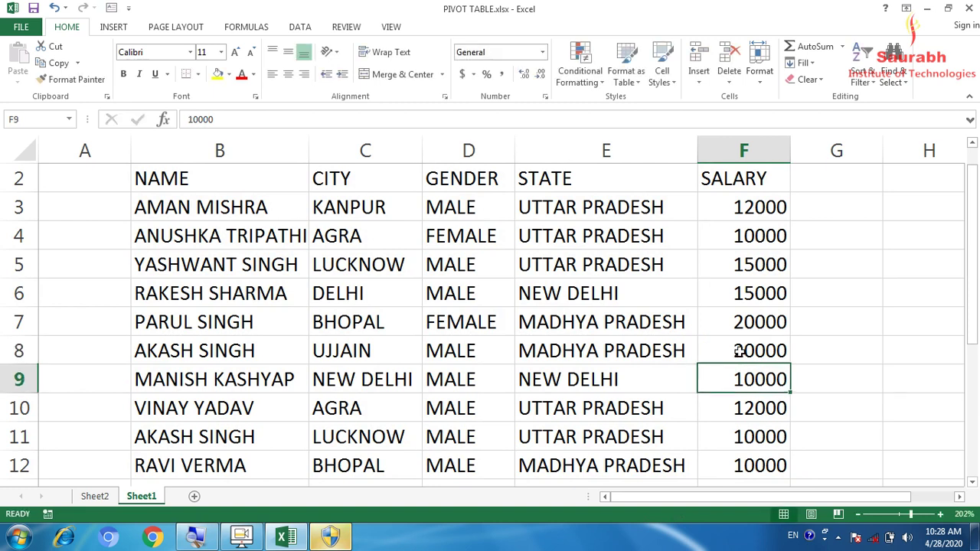
Step: Check row 10 of the pivot table on Sheet2 across the city columns through to its grand total
click(104, 497)
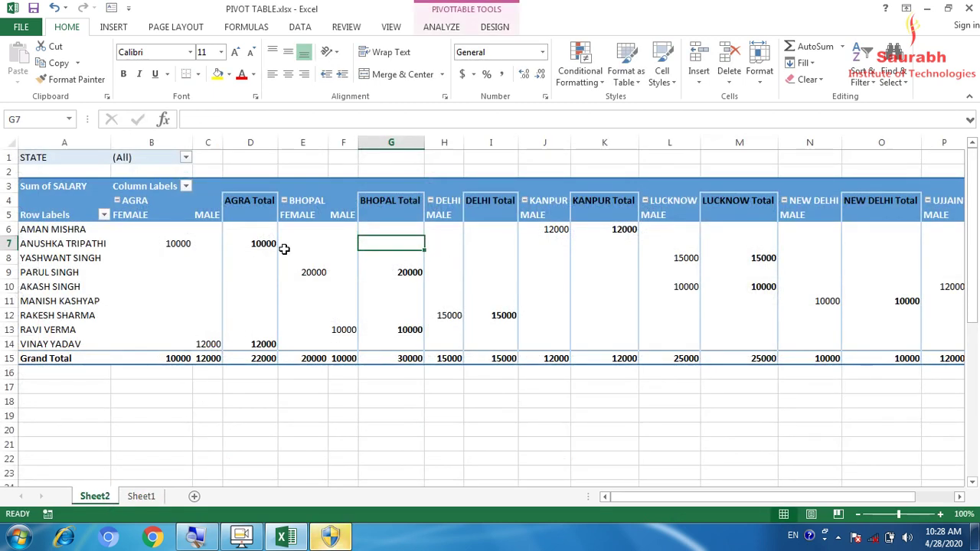
click(97, 292)
key(Right)
key(Right)
key(Right)
key(Right)
key(Right)
key(Right)
key(Right)
key(Right)
key(Right)
key(Right)
key(Right)
key(Right)
key(Right)
key(Right)
key(Right)
key(Right)
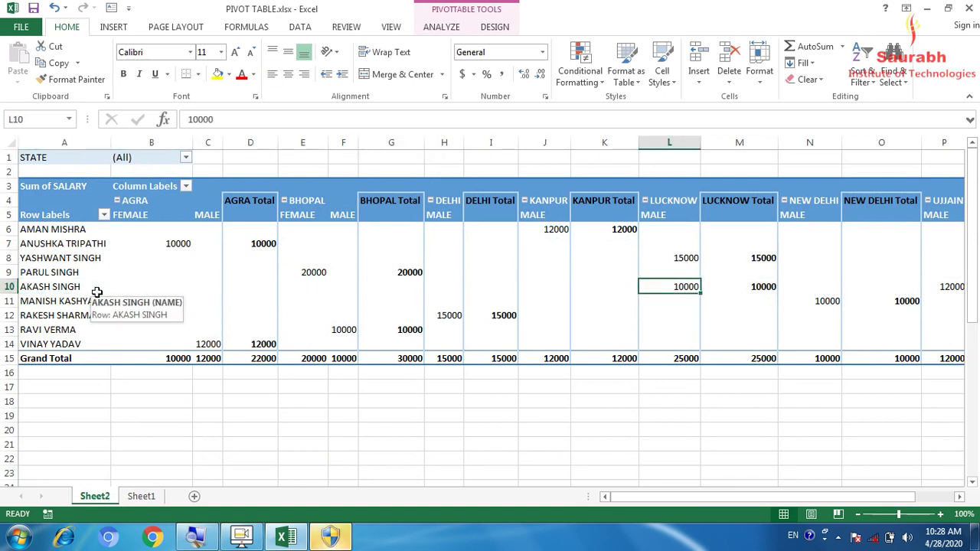
key(Right)
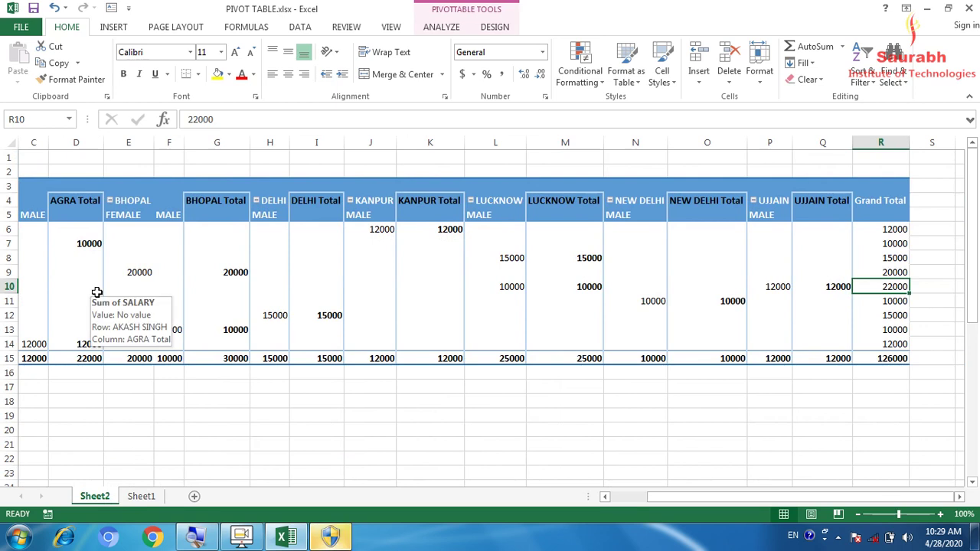
key(Left)
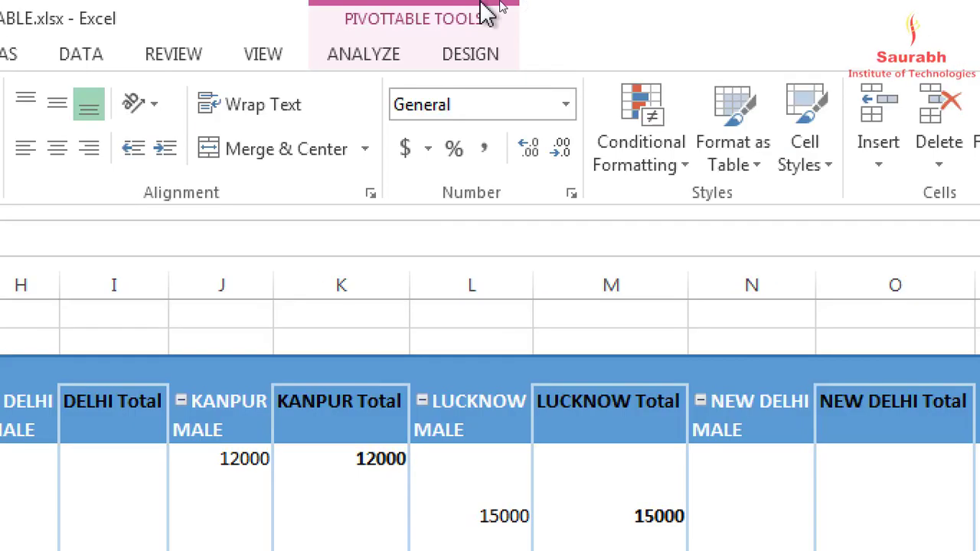
Step: Refresh the pivot table on Sheet2 from its source data
click(366, 53)
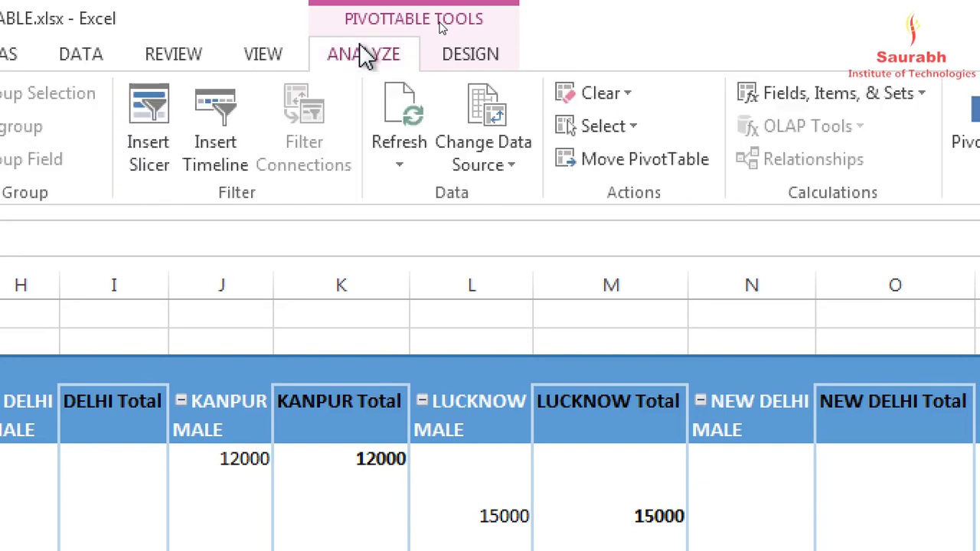
click(413, 114)
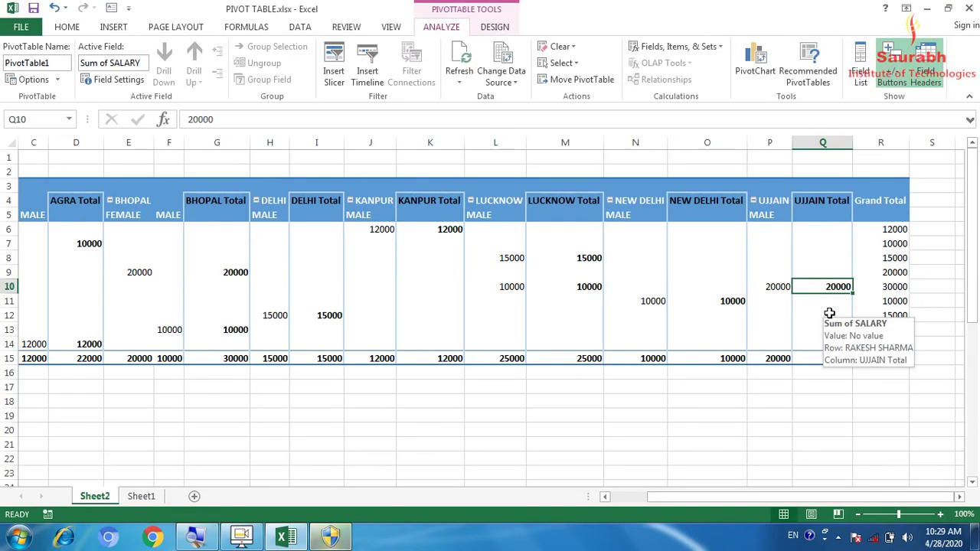
drag(846, 498, 776, 495)
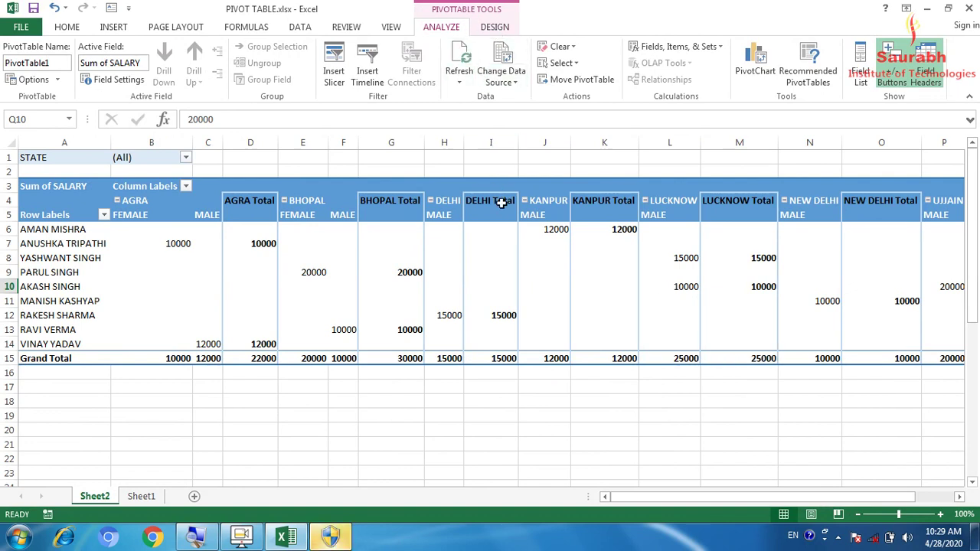
mouse_move(516, 269)
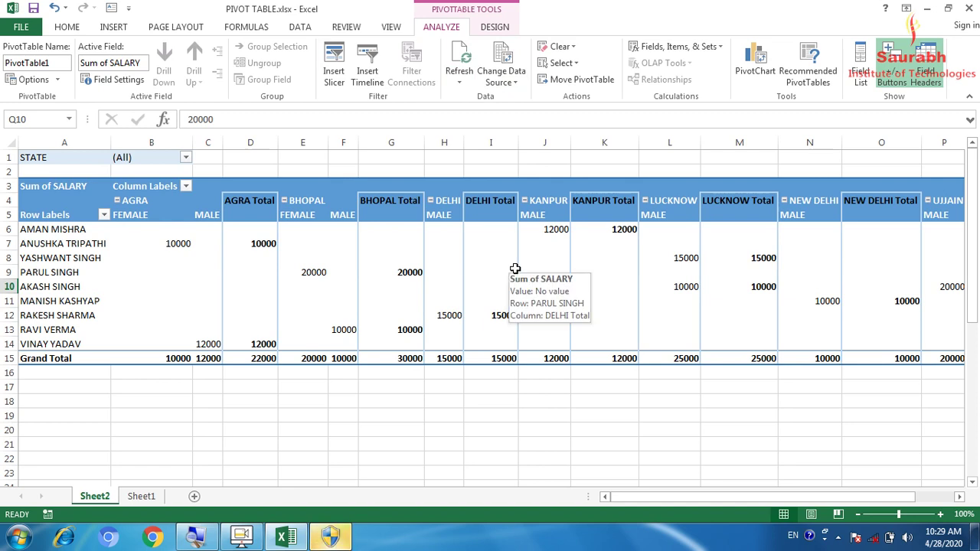
mouse_move(388, 249)
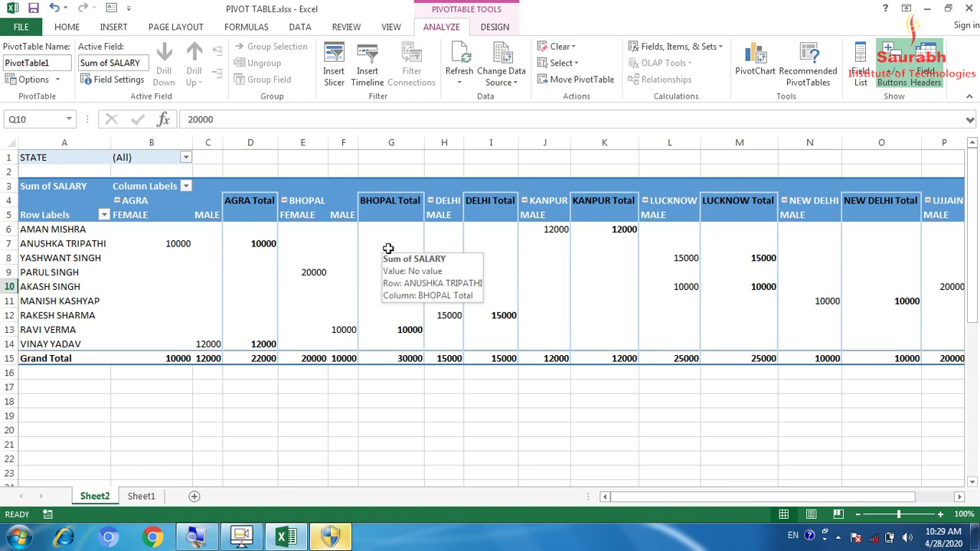
Step: Enter a new employee's full name in cell B13 on Sheet1, directly below the last record
click(141, 496)
click(286, 457)
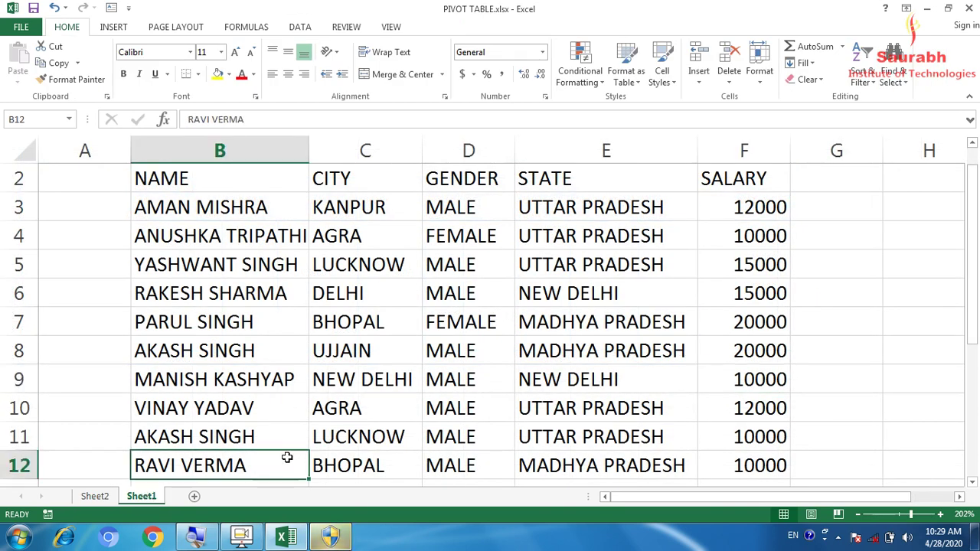
key(Down)
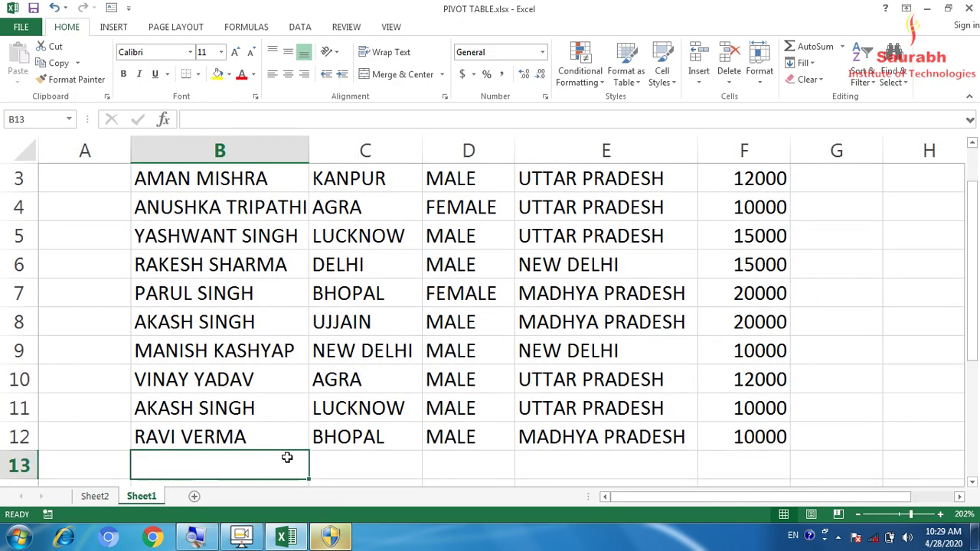
text(ra)
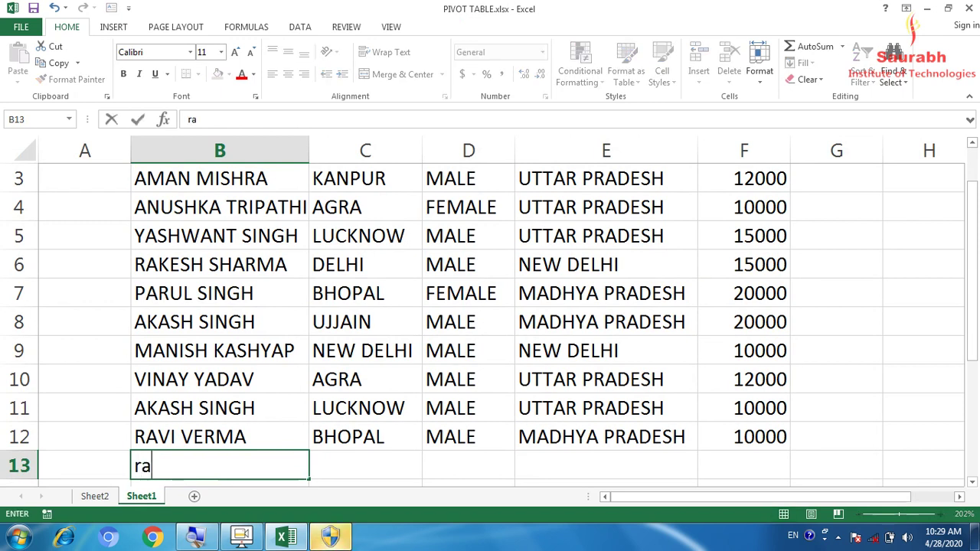
key(BackSpace)
text(RAJ)
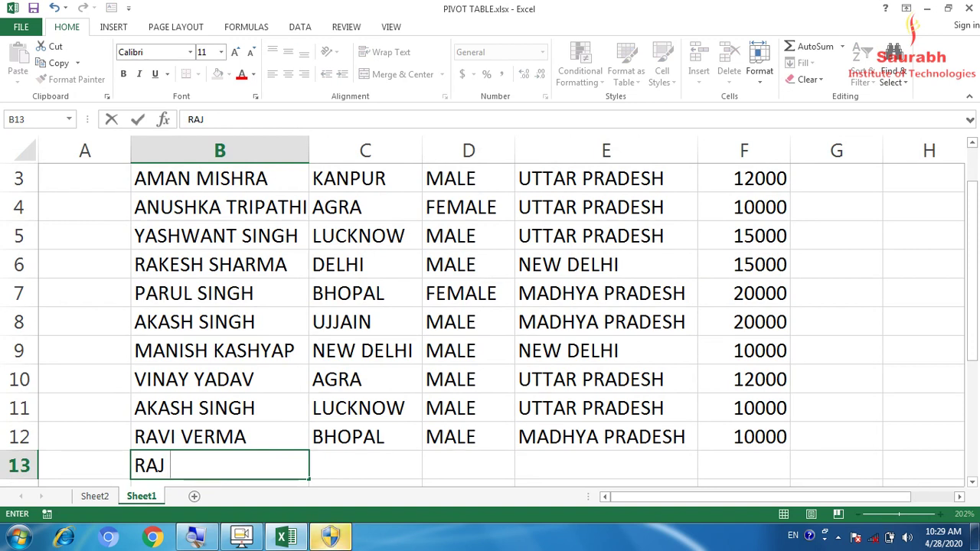
text( YADAV)
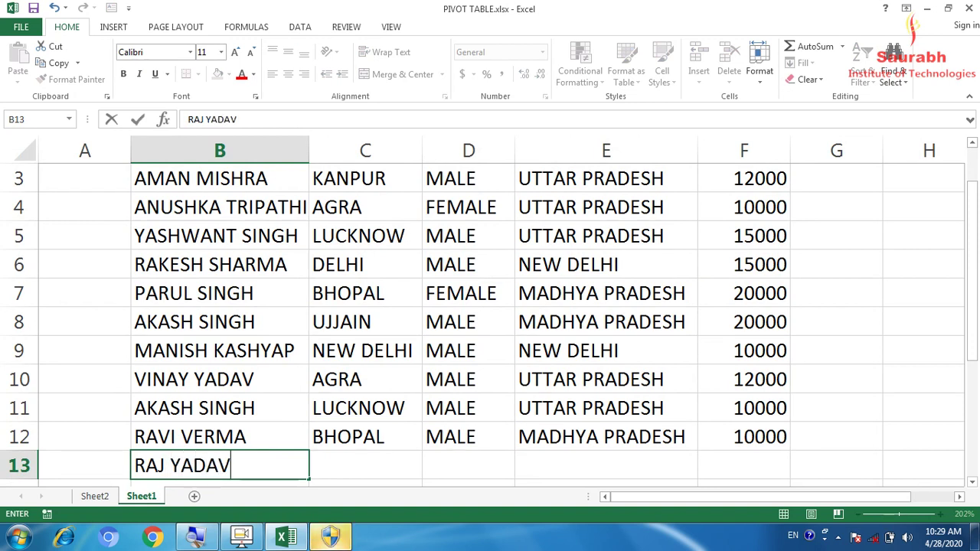
Step: Complete row 13 of the source data with city KANPUR, gender MALE, state UTTAR PRADESH and salary 20000
key(Tab)
text(KANPUR)
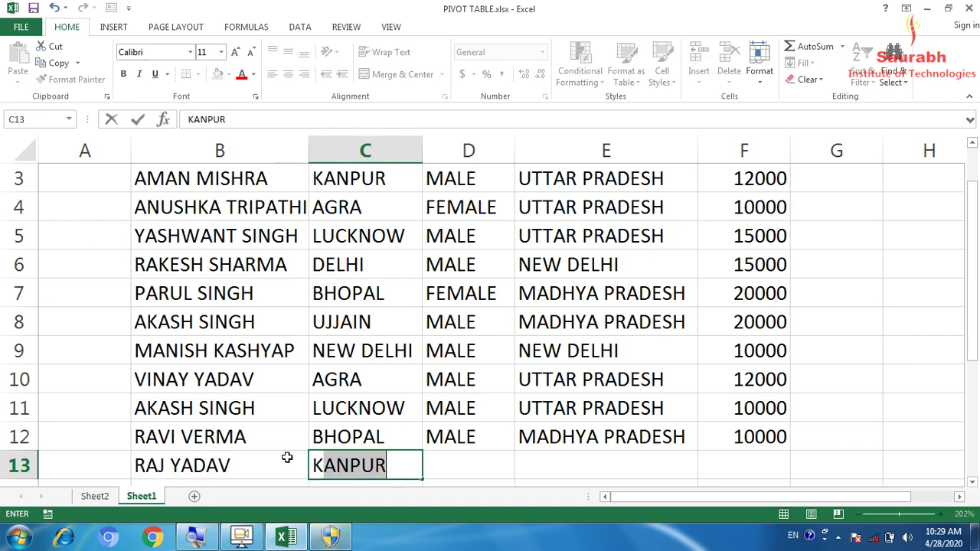
key(Tab)
text(MALE)
key(Tab)
text(U)
key(Tab)
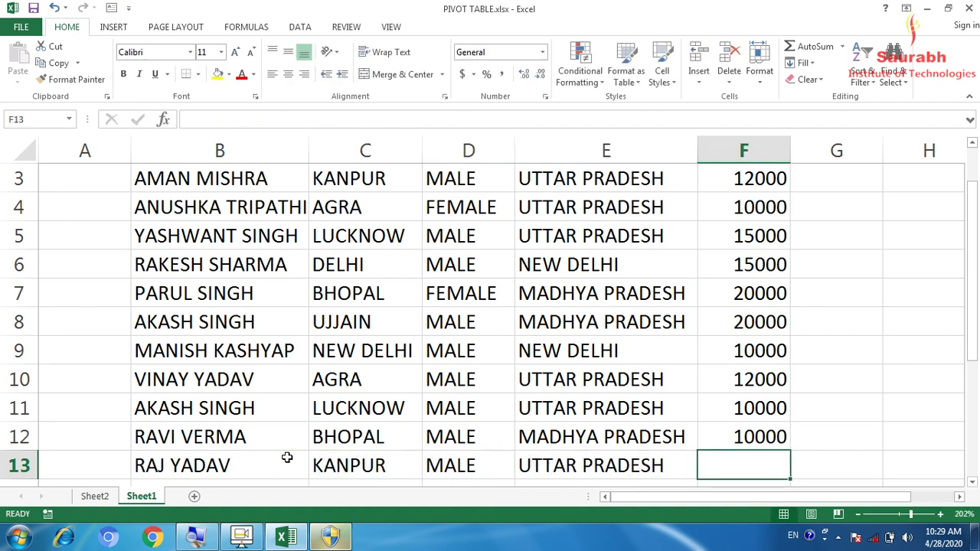
text(20000)
key(Down)
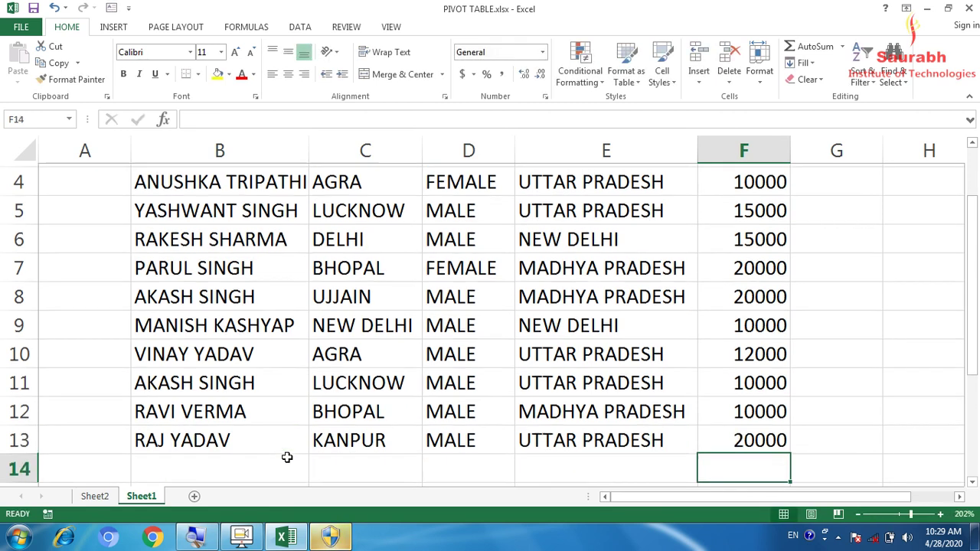
Step: Check the last row labels of the pivot table on Sheet2 for the newly added employee
click(100, 497)
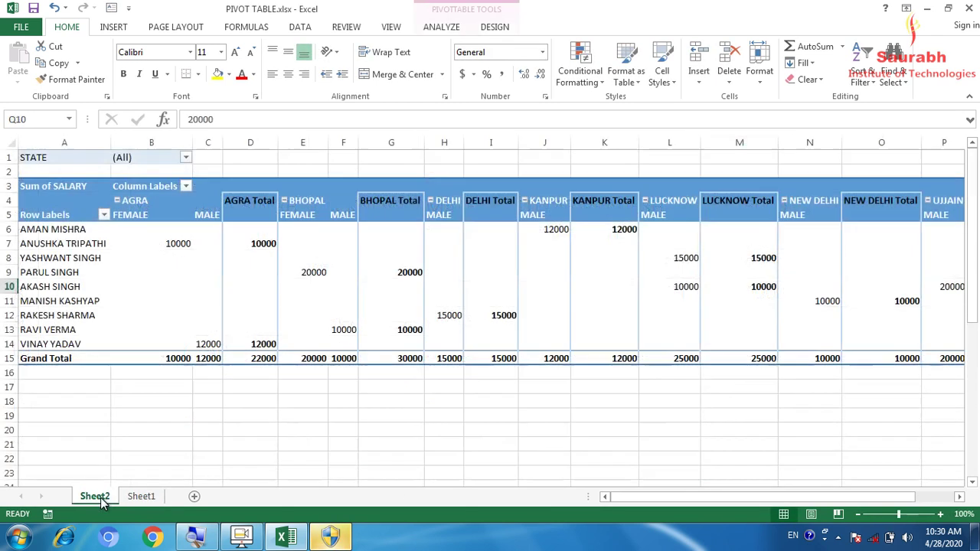
click(248, 322)
key(Left)
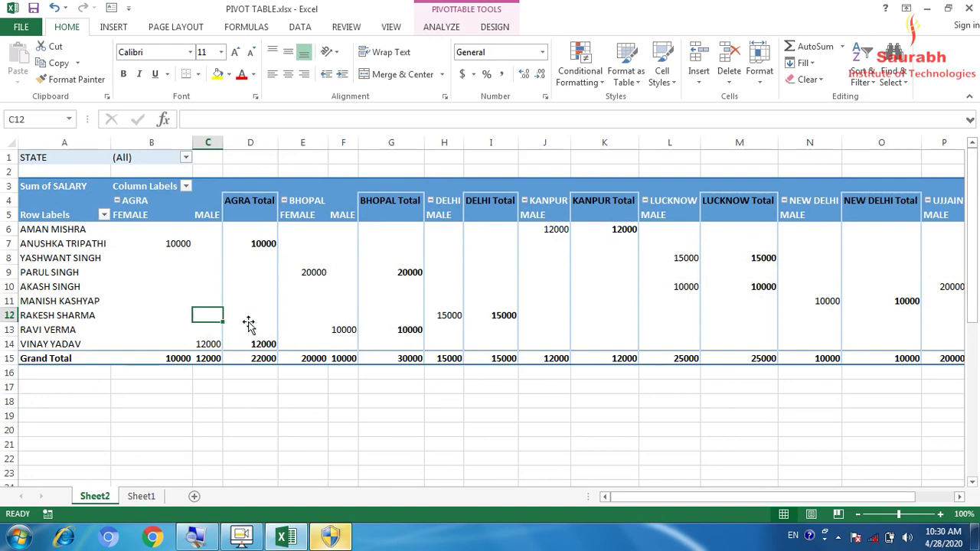
key(Left)
key(Left)
key(Down)
key(Down)
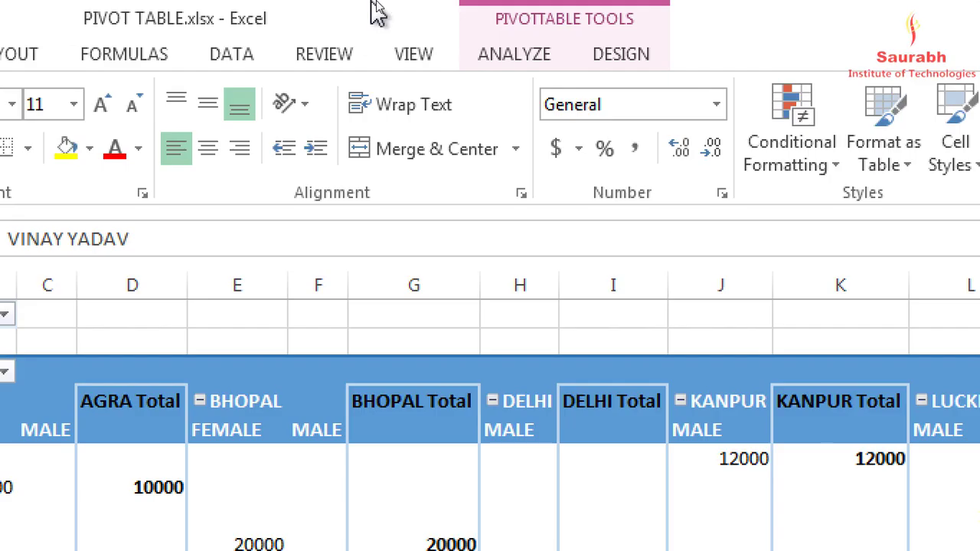
Step: Change the pivot table's data source to the range Sheet1!$B$2:$F$13 and check the added employee's row
click(531, 66)
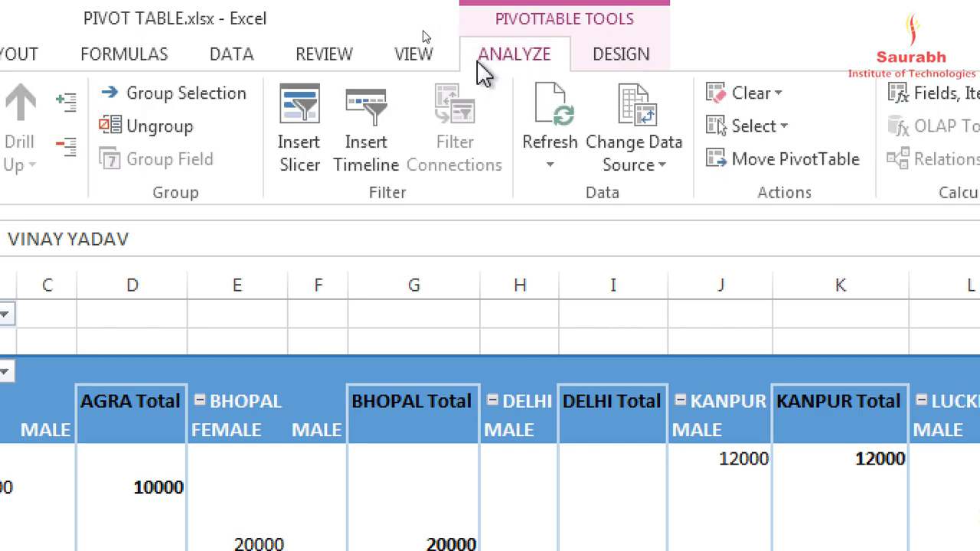
click(656, 167)
click(689, 208)
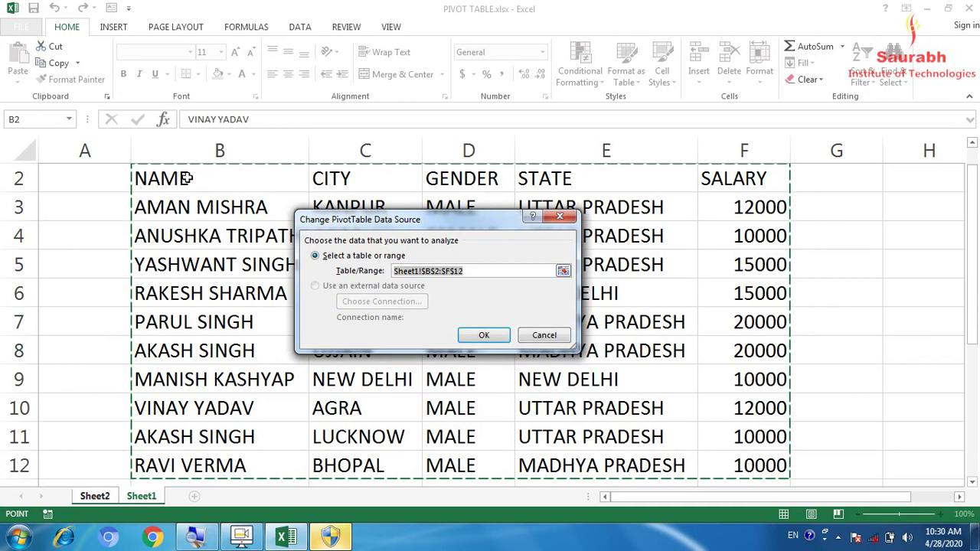
drag(186, 177, 757, 411)
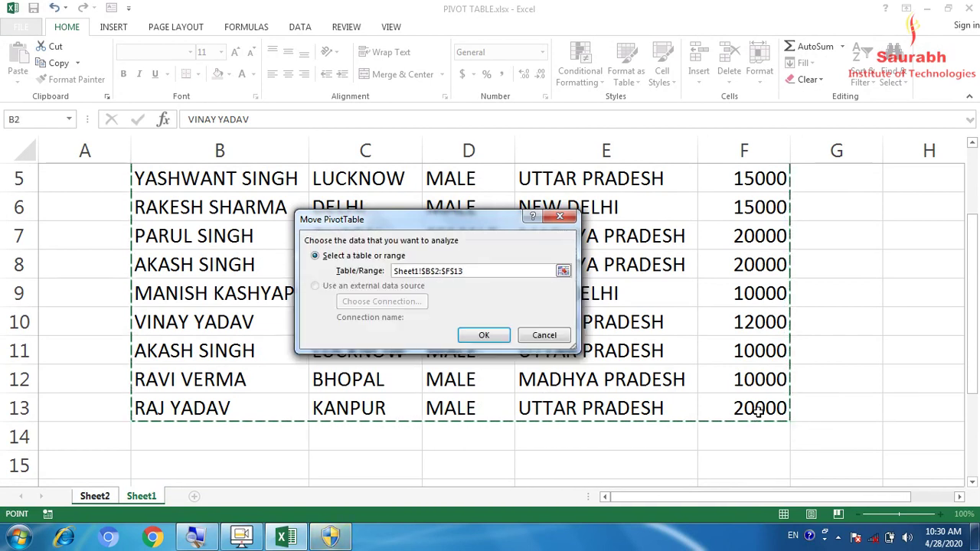
click(501, 339)
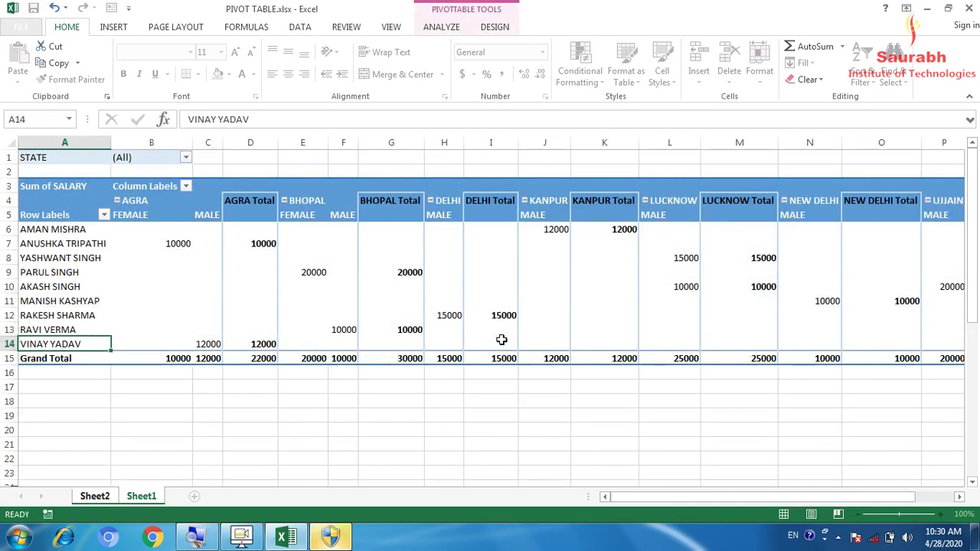
click(202, 345)
key(Down)
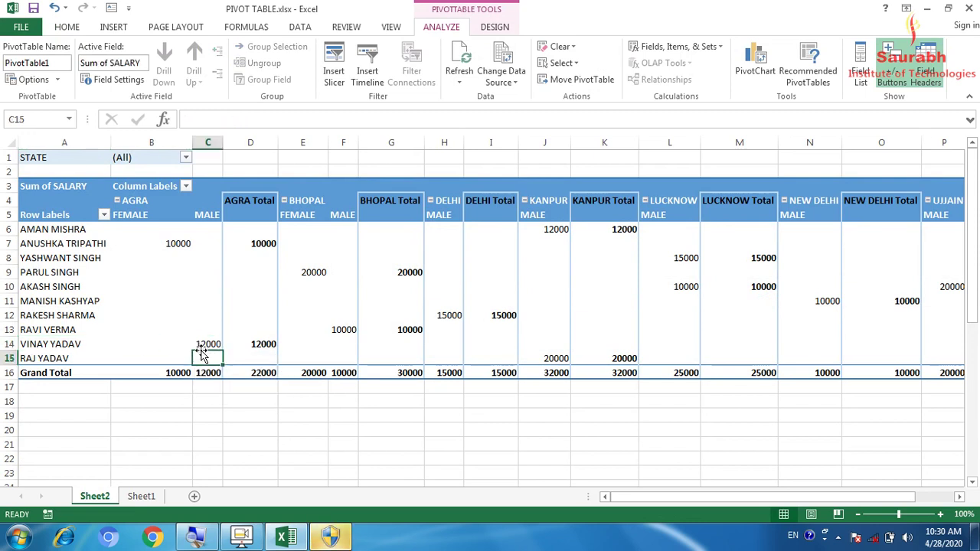
key(Left)
click(203, 355)
Step: Insert a slicer for the CITY field of the pivot table
mouse_move(392, 241)
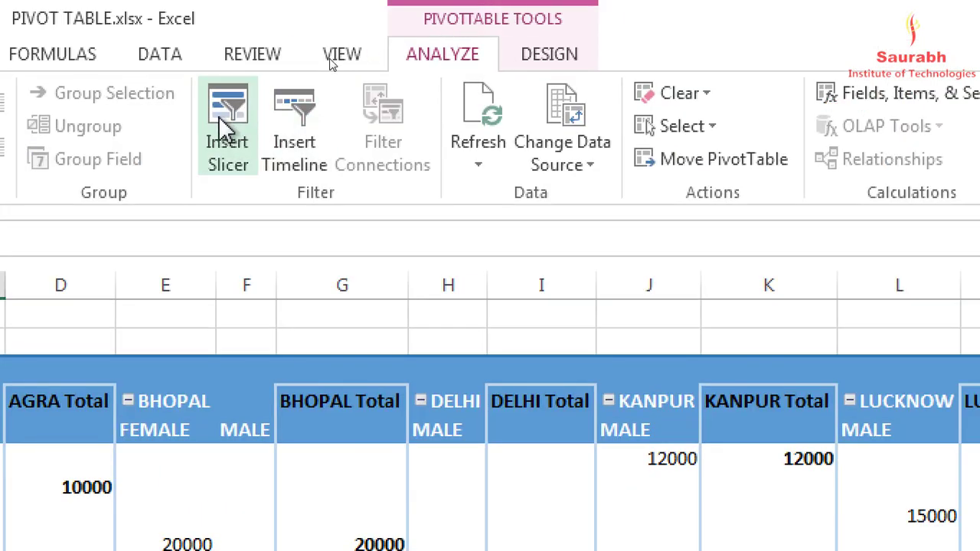
click(230, 123)
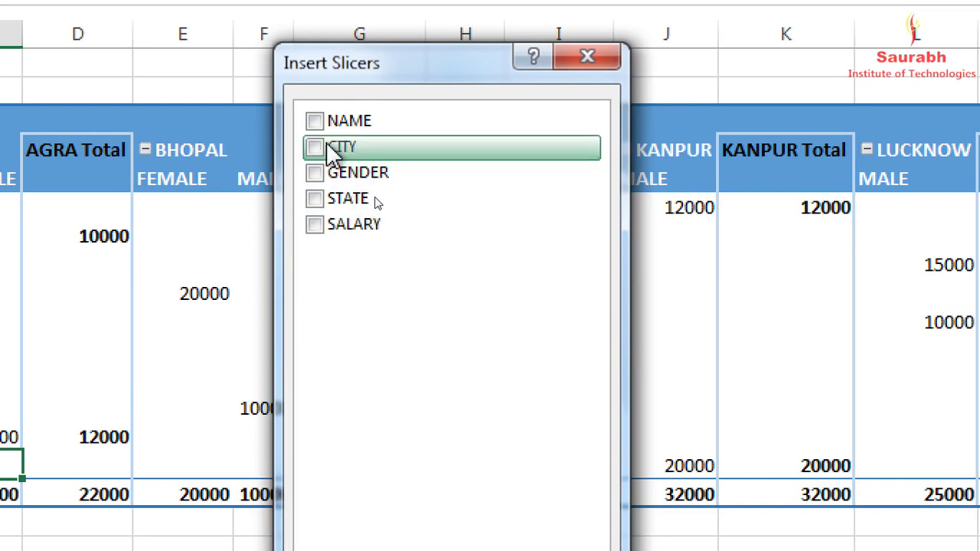
click(314, 148)
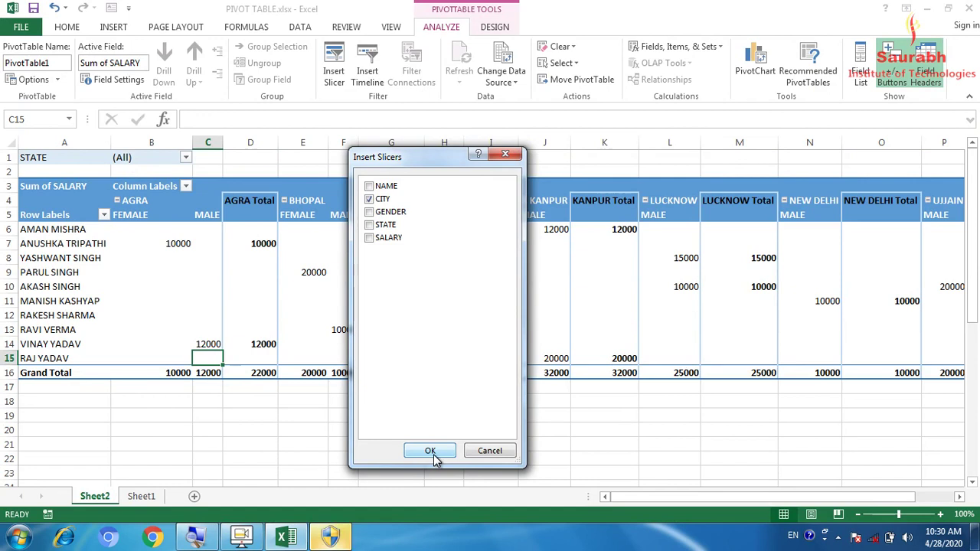
click(430, 451)
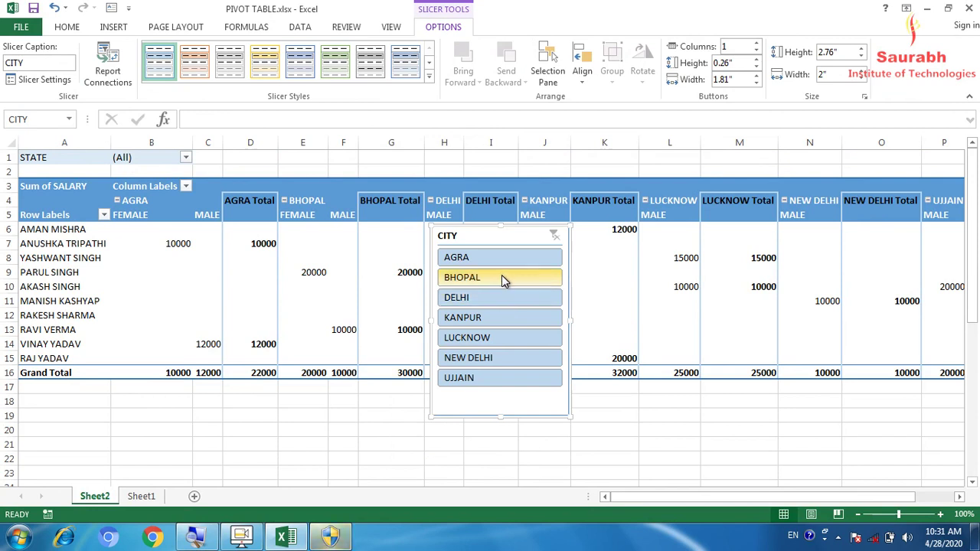
Step: Filter the pivot table by KANPUR, AGRA and LUCKNOW in turn with the CITY slicer, and clear the filter
click(501, 317)
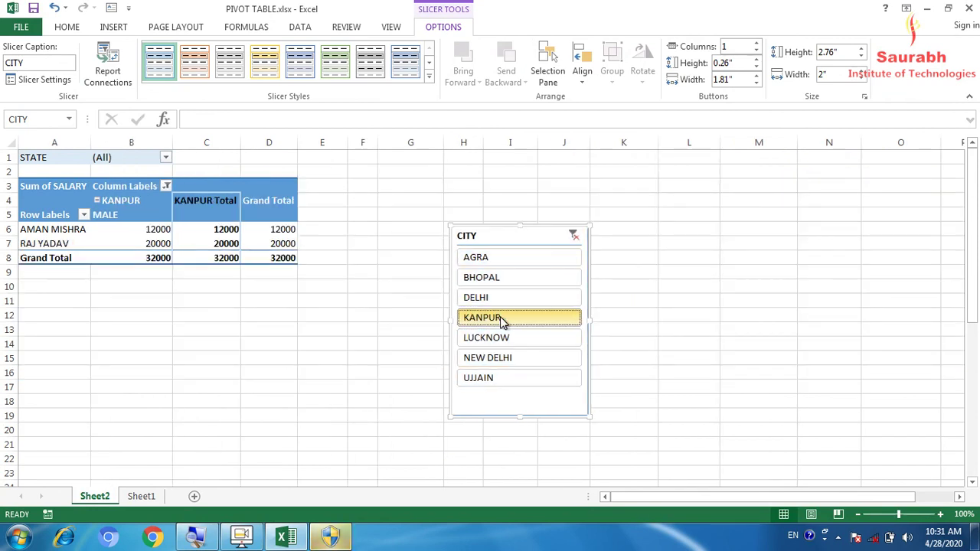
click(540, 259)
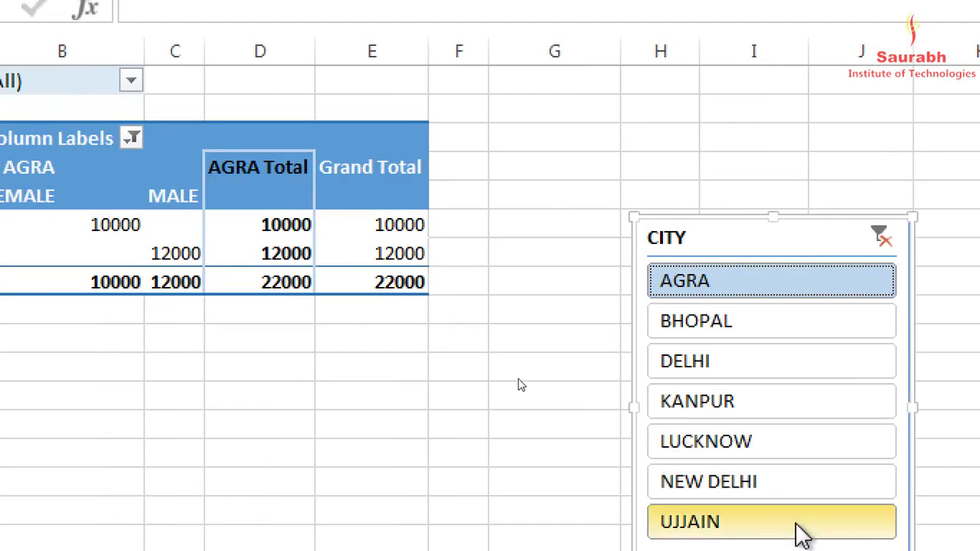
click(742, 448)
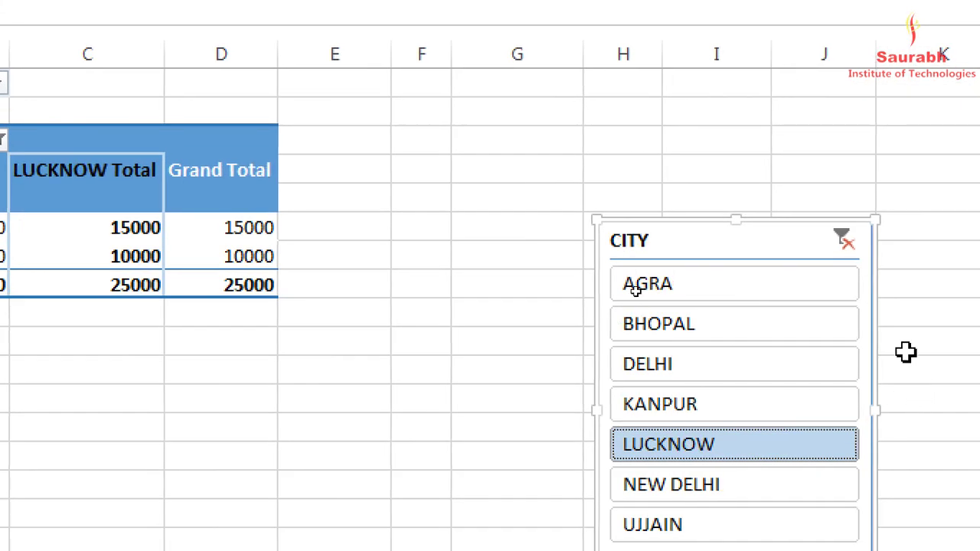
click(843, 242)
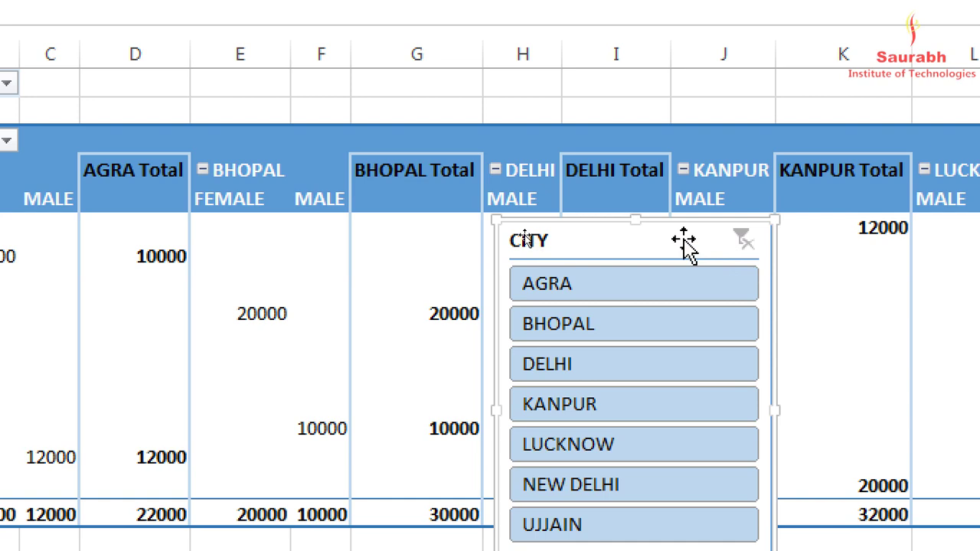
Step: Delete the CITY slicer and insert a slicer for the SALARY field instead
key(Delete)
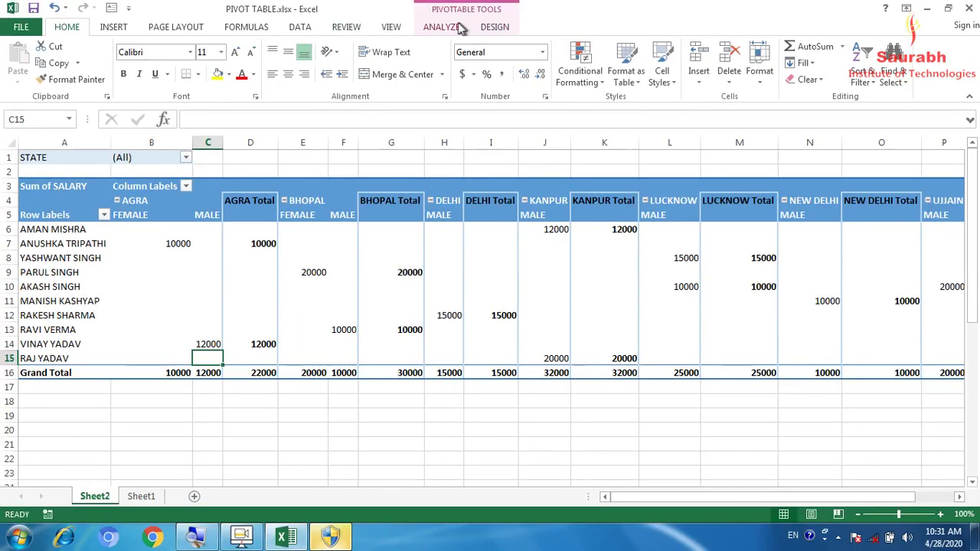
click(443, 27)
click(334, 62)
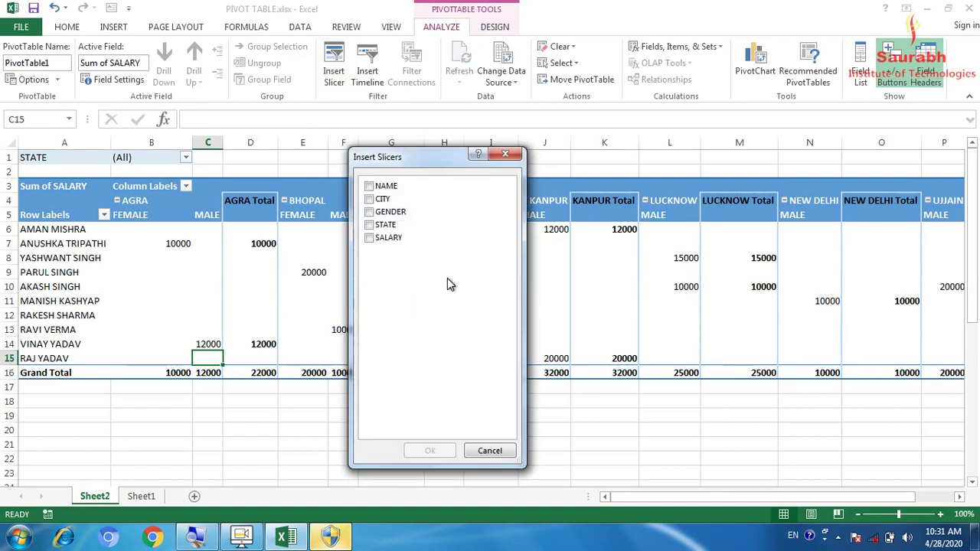
click(369, 238)
click(429, 451)
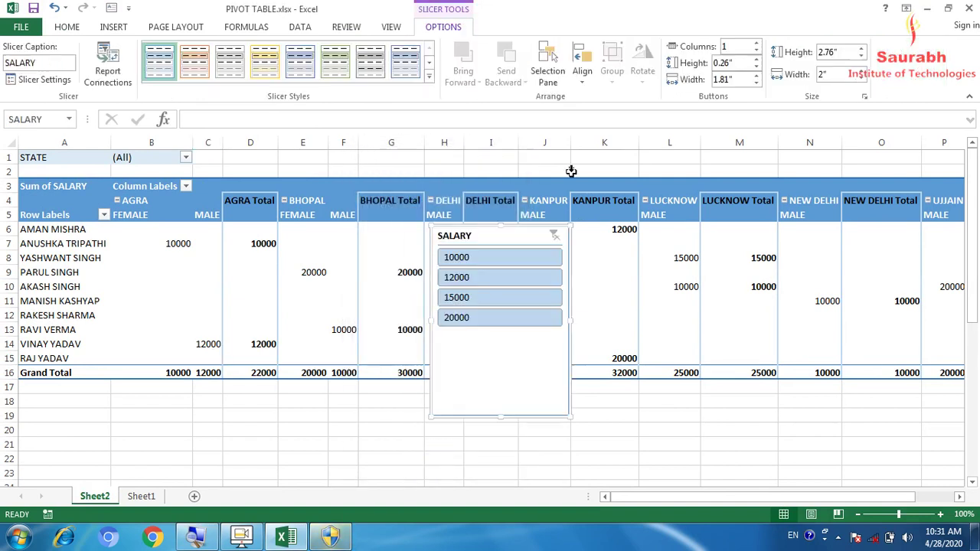
Step: Filter the pivot table by salary 20000 and 10000 in turn, and clear the filter and delete the SALARY slicer
click(505, 316)
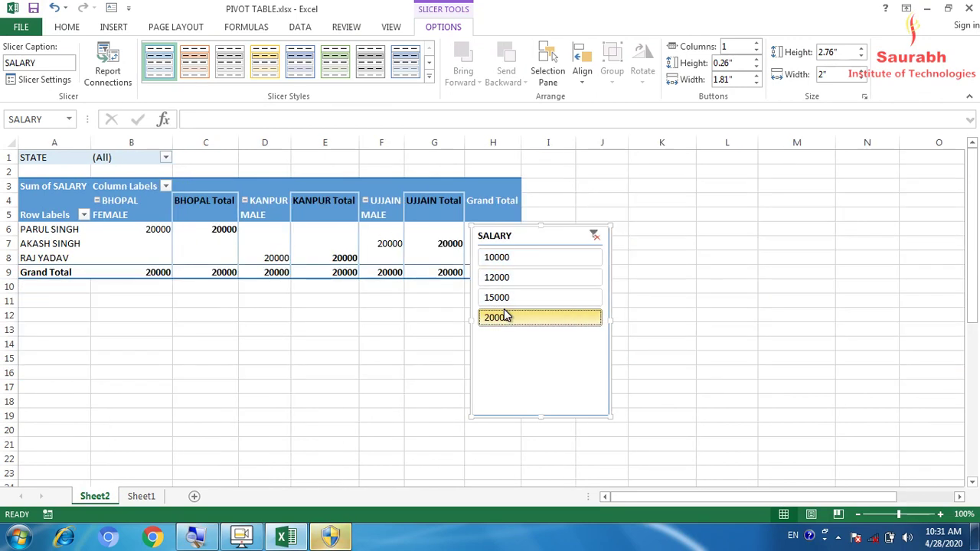
click(498, 257)
click(633, 238)
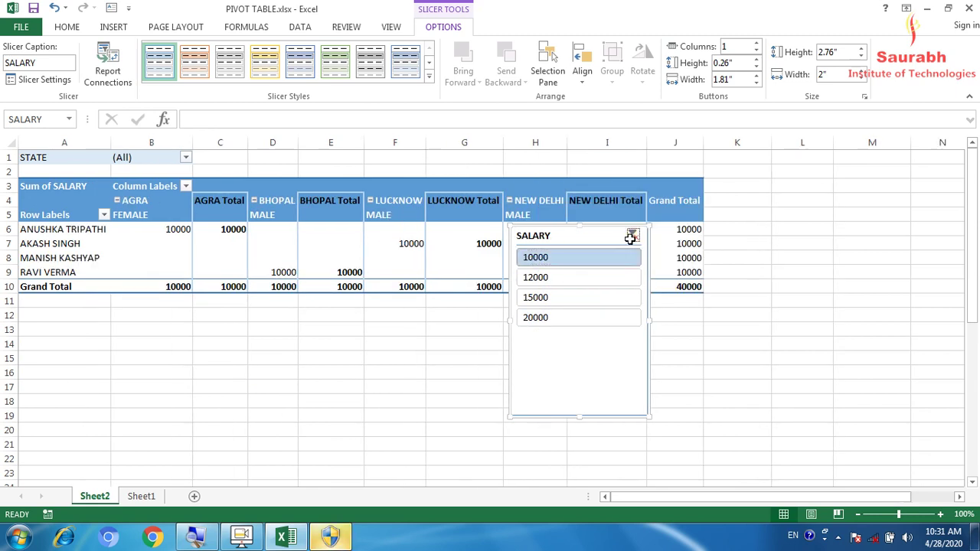
key(Delete)
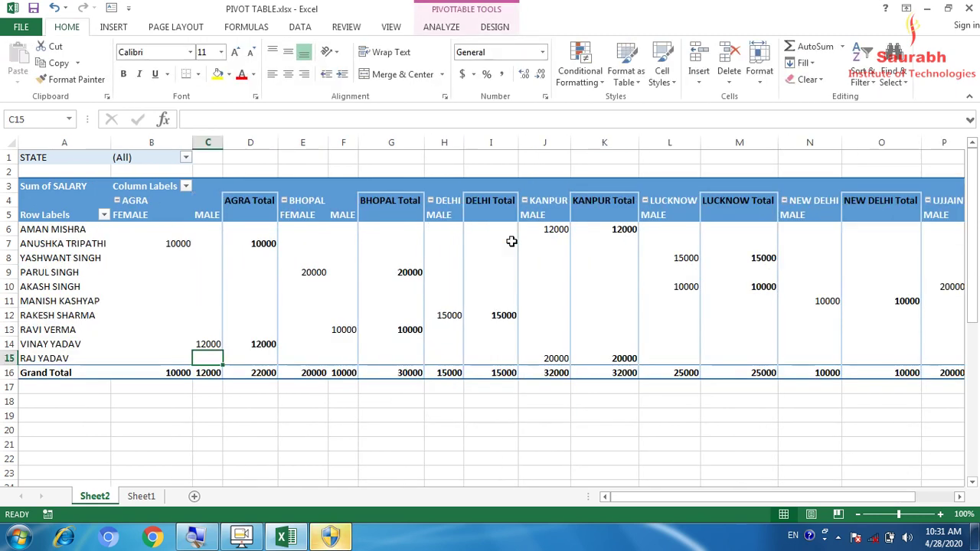
mouse_move(465, 262)
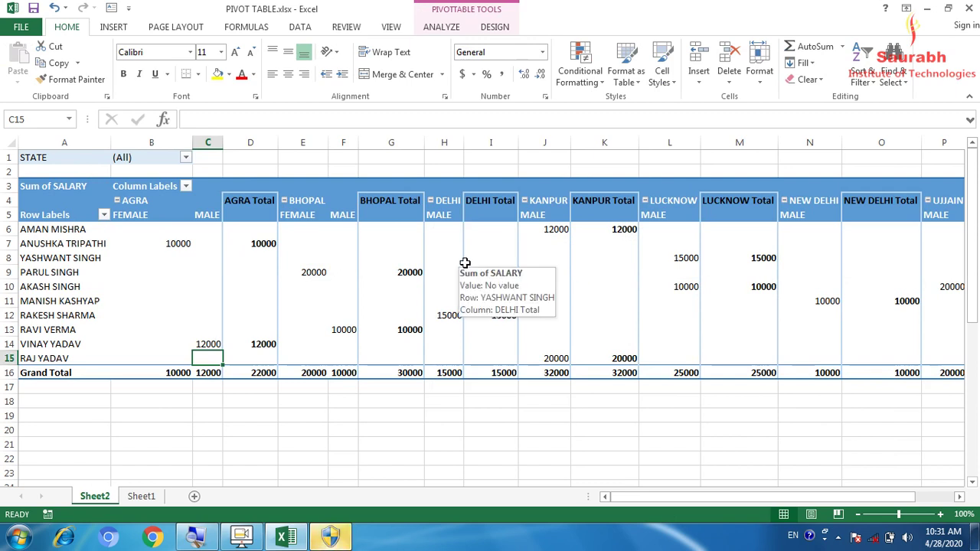
click(446, 27)
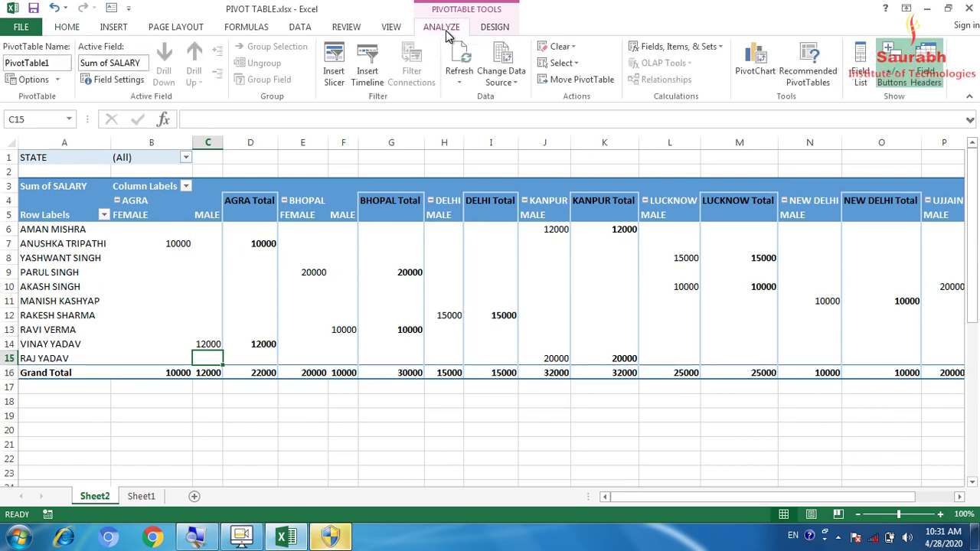
click(494, 29)
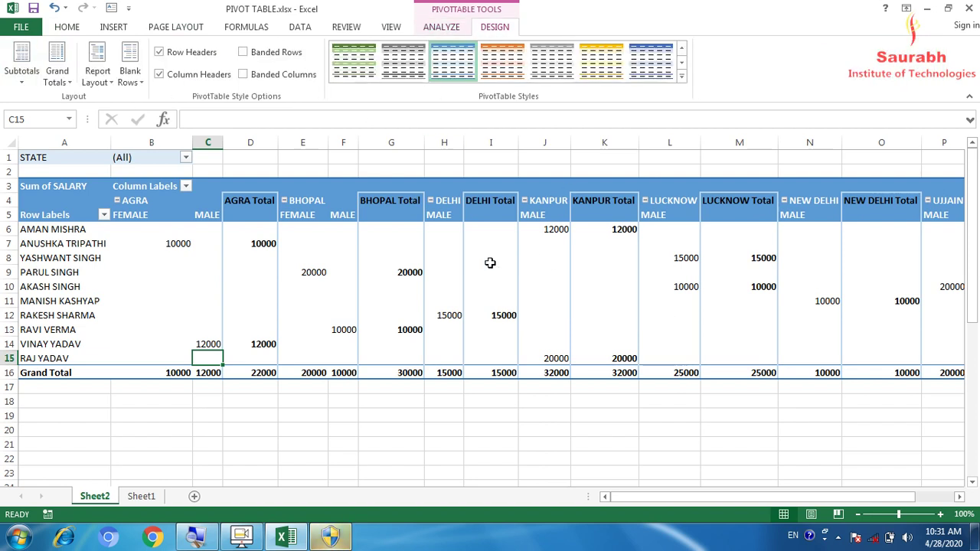
mouse_move(490, 263)
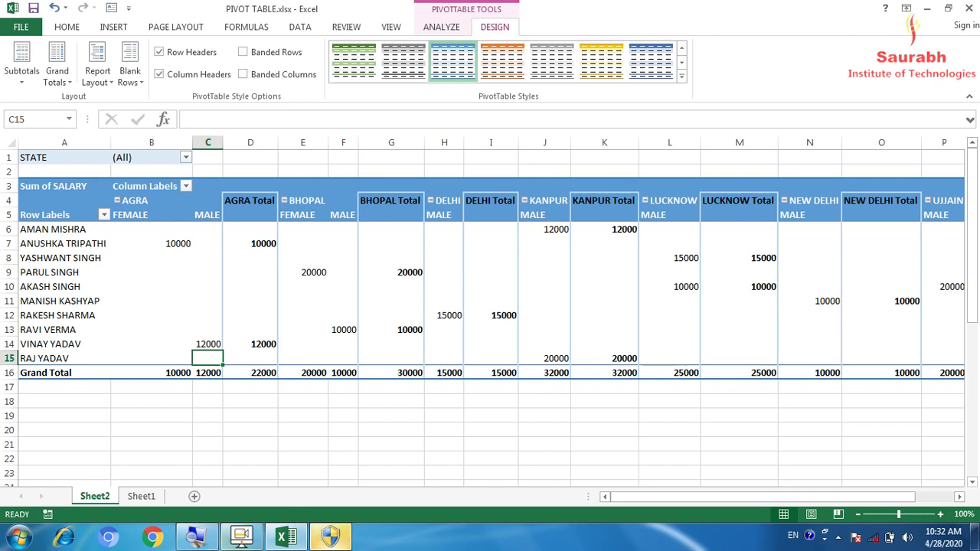
click(230, 540)
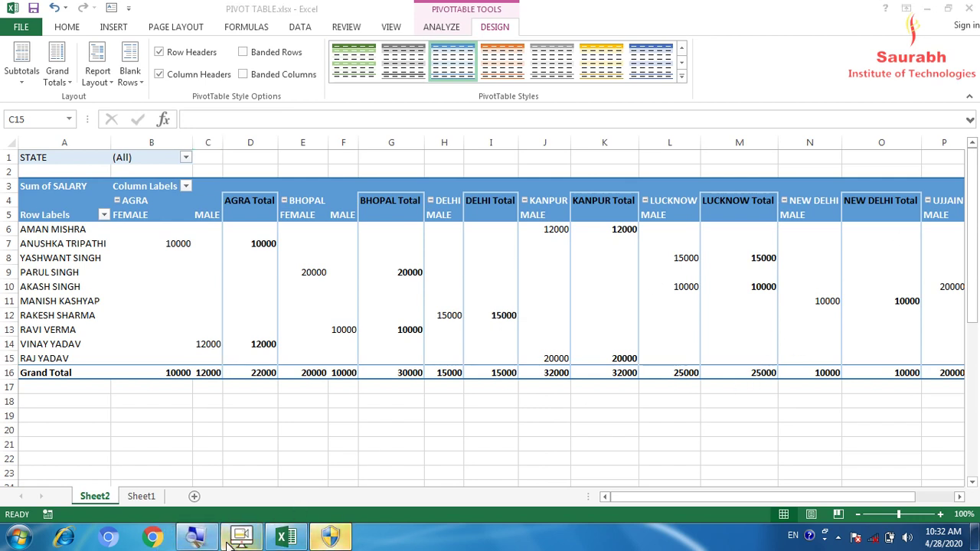